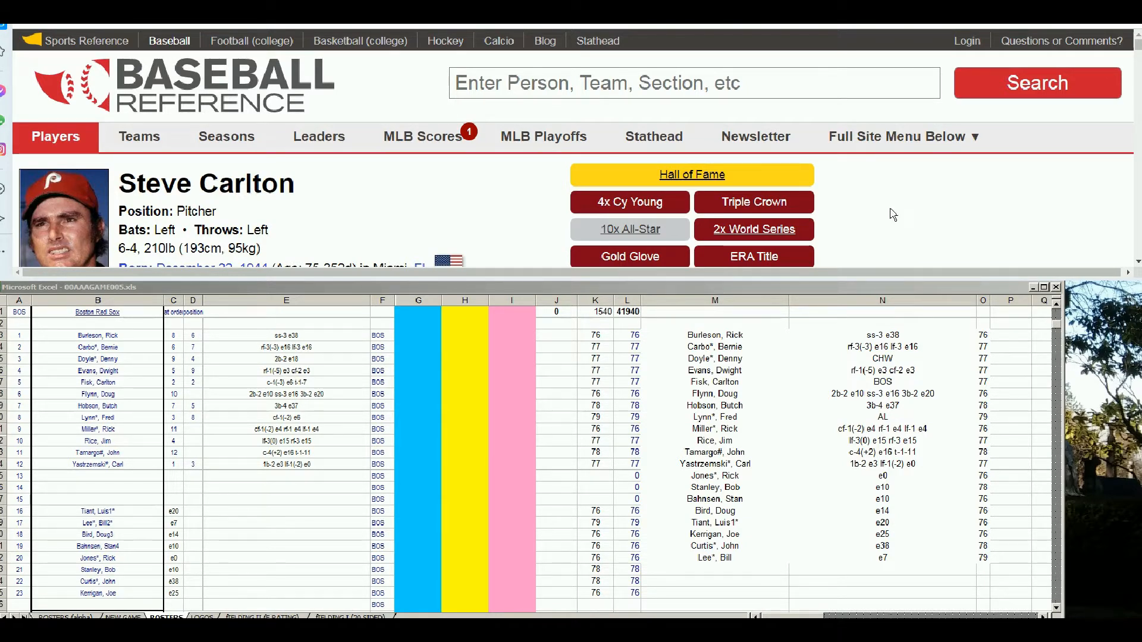
- Look up Carlton Fisk on Baseball Reference and examine his season-by-season batting statistics and awards
left_click(515, 88)
type("fisk")
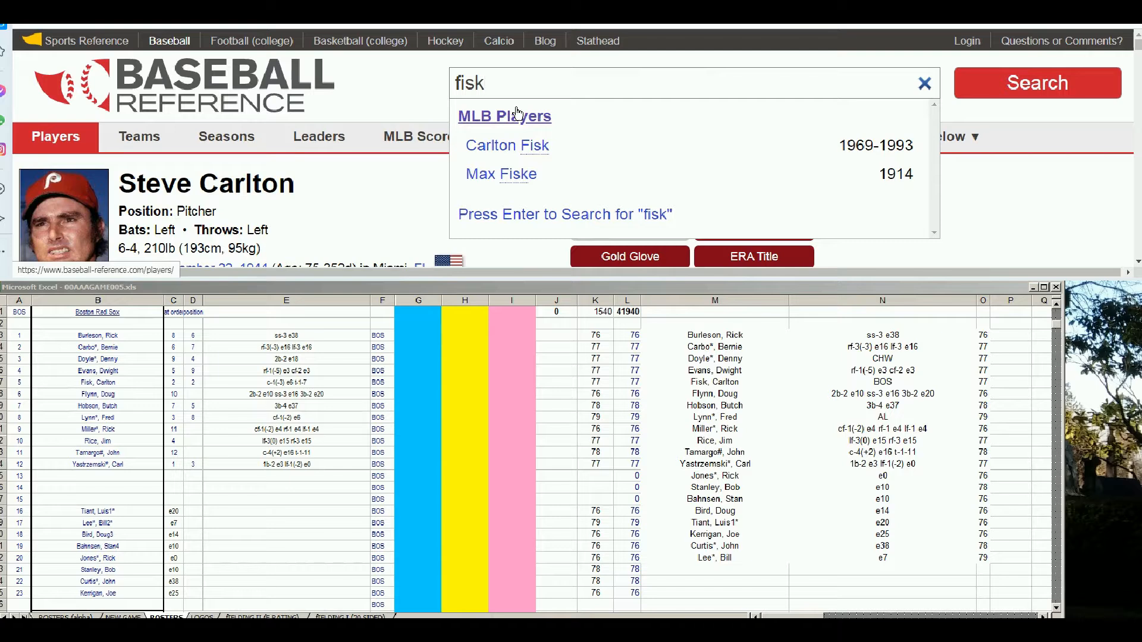
left_click(535, 146)
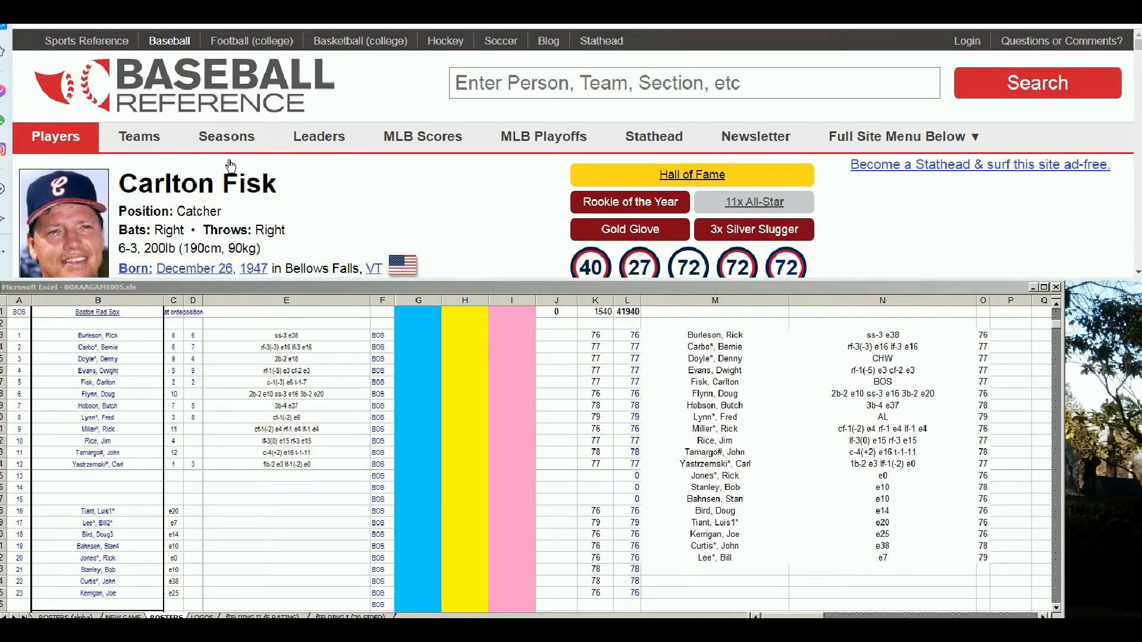
scroll(1137, 262, "down", 6)
scroll(1137, 261, "down", 5)
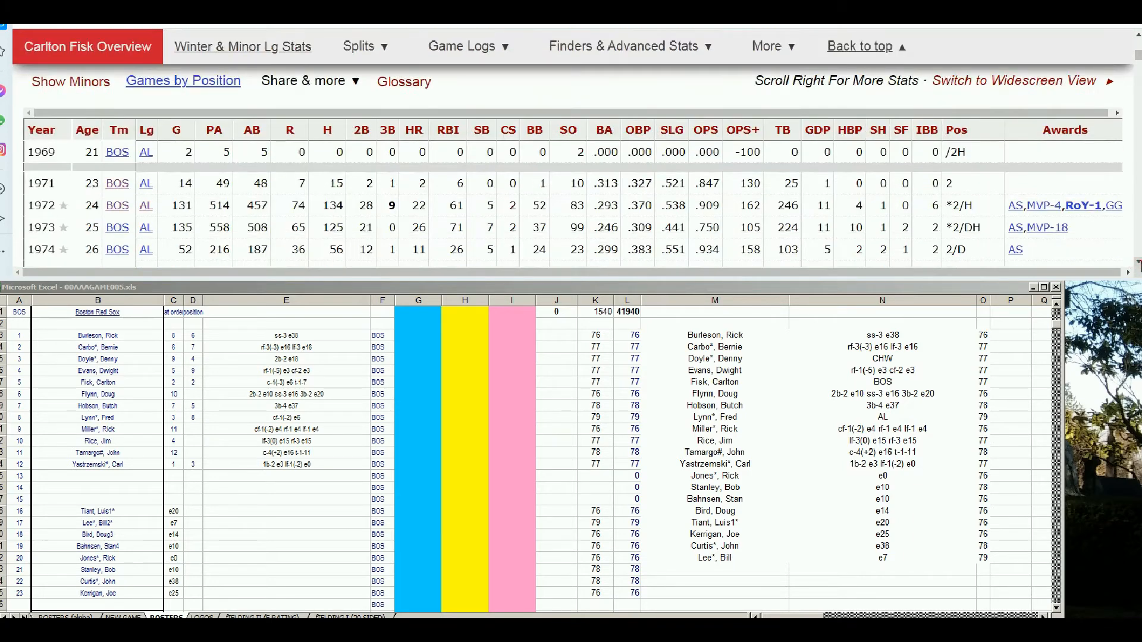
left_click(1138, 262)
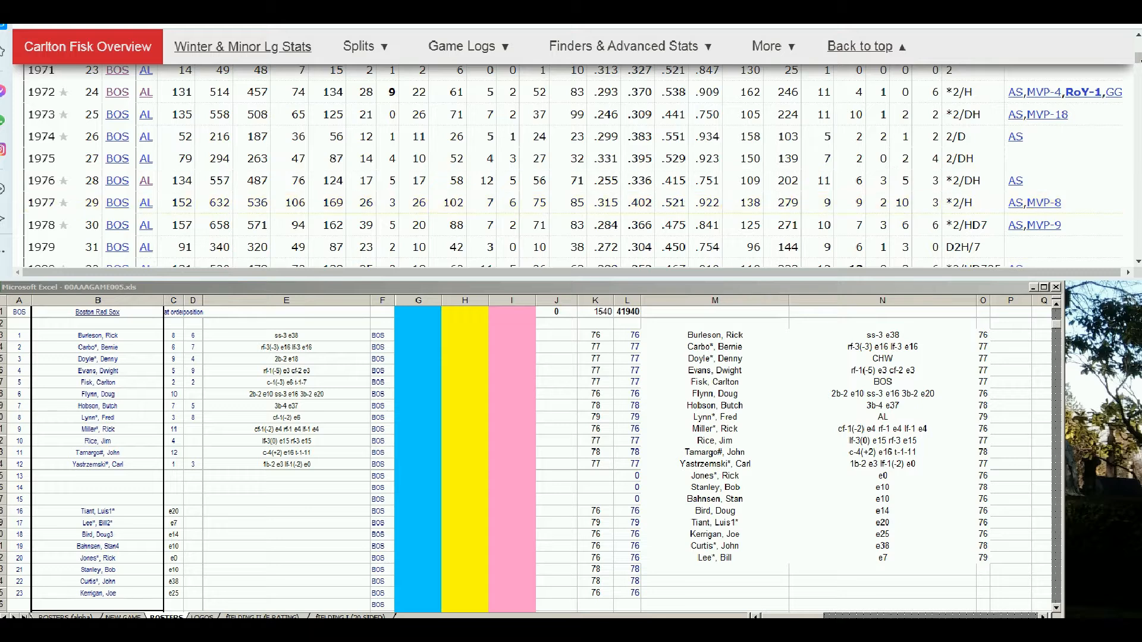
- Search for Rick Burleson and examine his yearly batting statistics and awards with Boston and California
left_click_drag(1139, 59, 1138, 43)
left_click(849, 81)
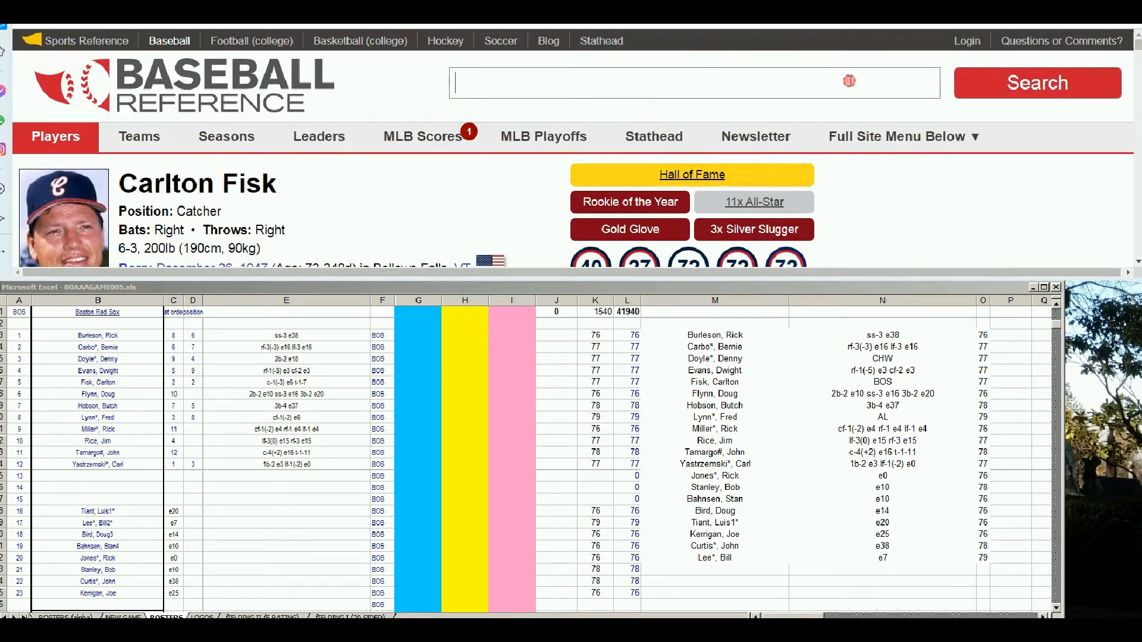
type("burles")
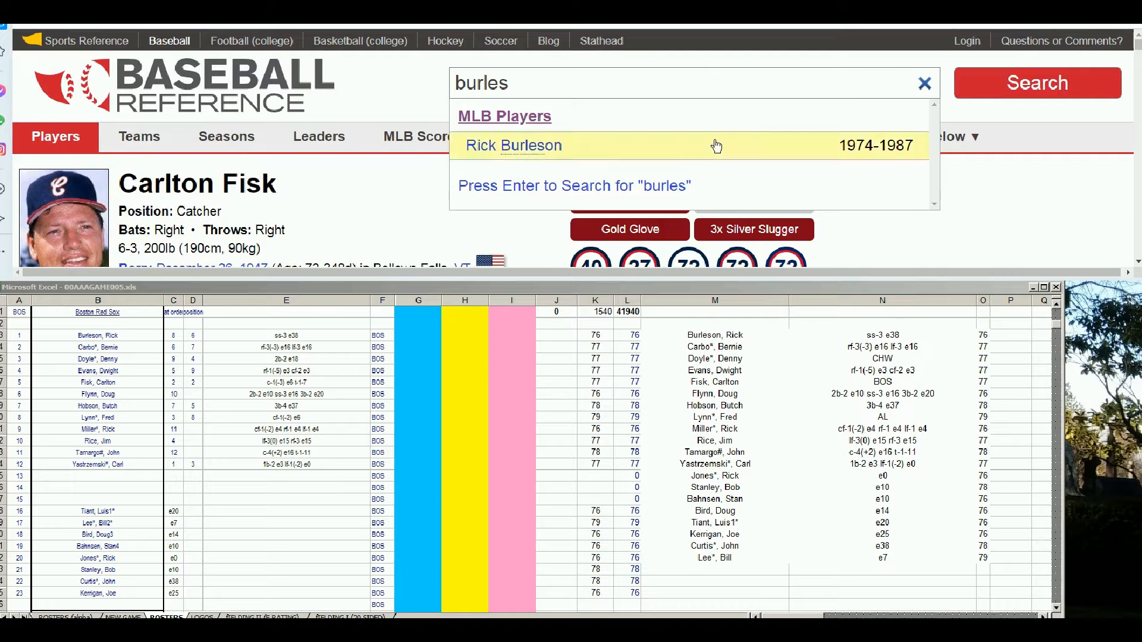
left_click(560, 147)
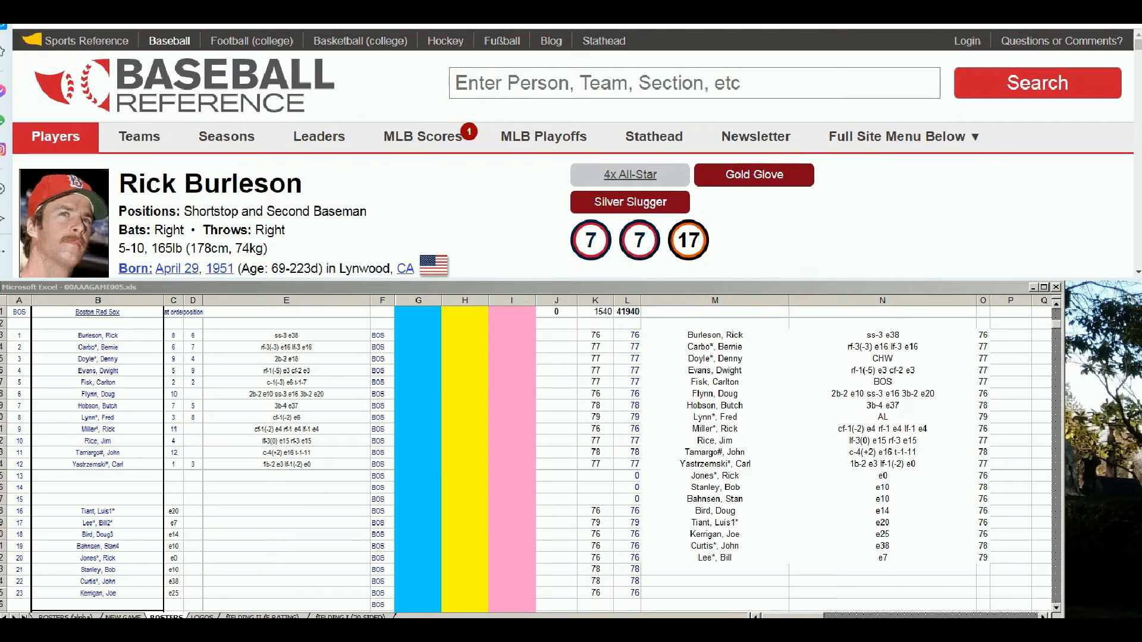
left_click(1136, 273)
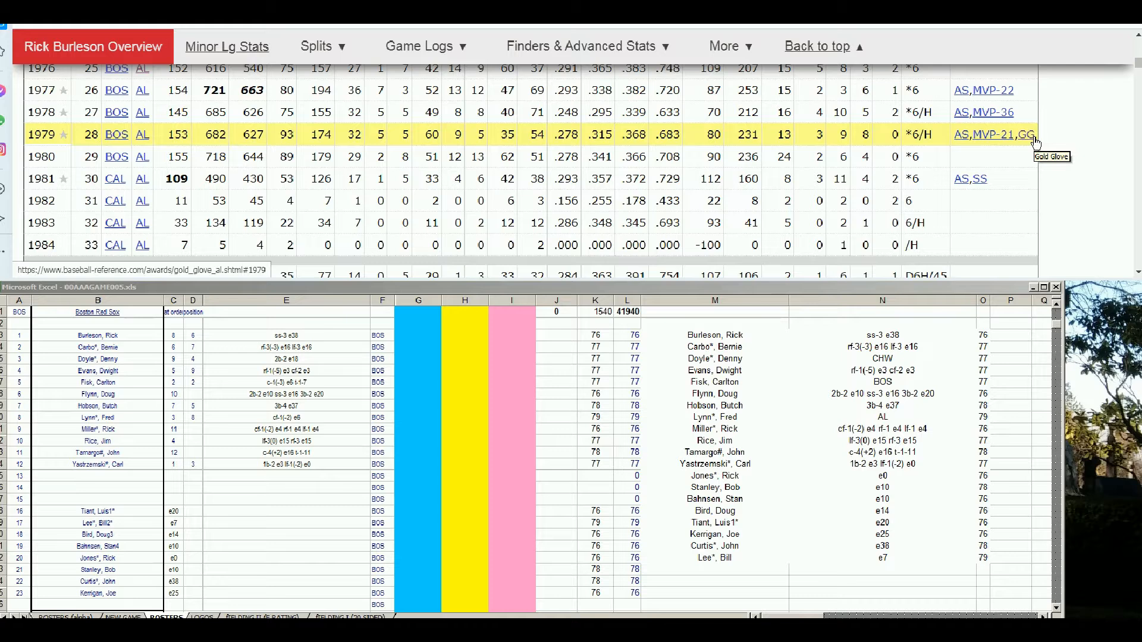
- Enter 10000 in the blue column G on Rick Burleson's row of the Red Sox roster spreadsheet
left_click(410, 338)
type("10000")
key("Return")
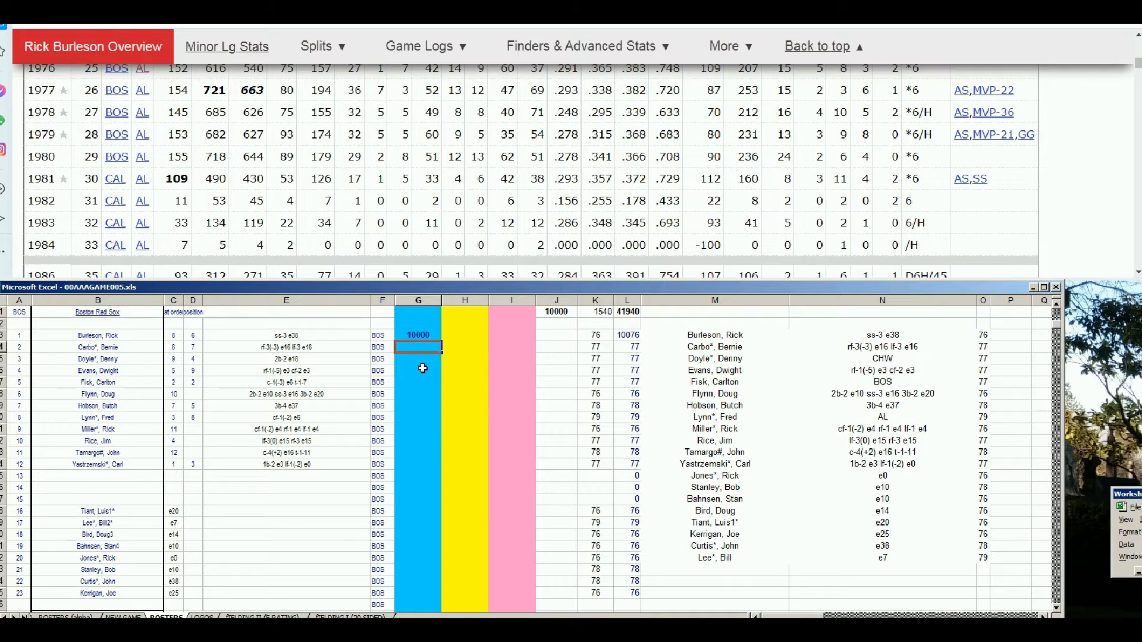
- Search for Doug Flynn on Baseball Reference and examine his teams, batting seasons and awards
left_click_drag(1130, 72, 1130, 52)
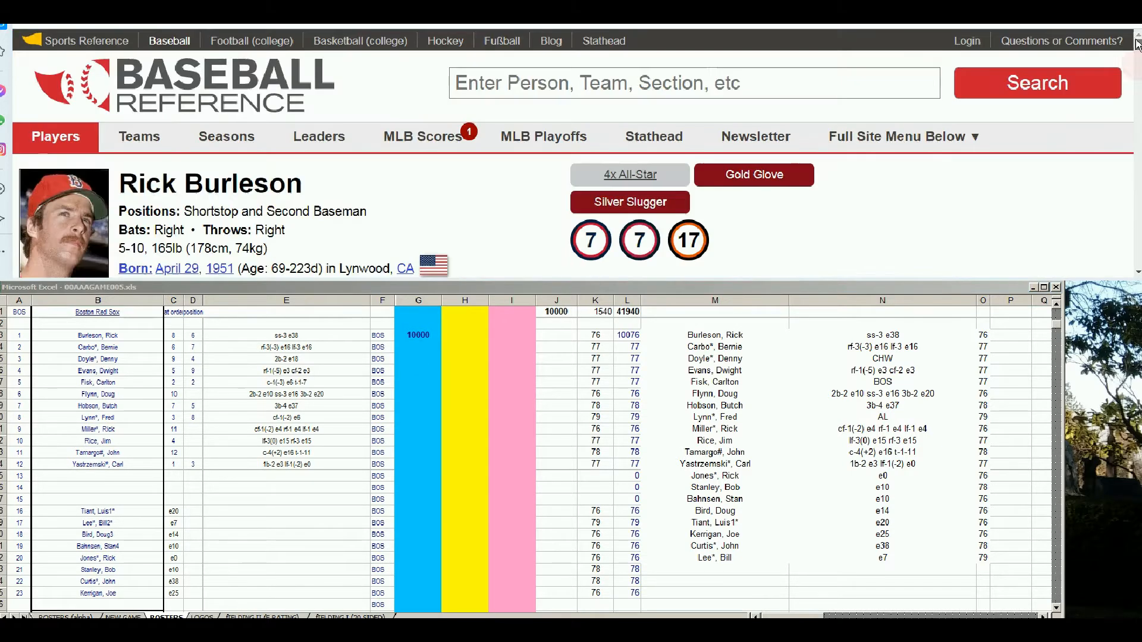
left_click(745, 88)
type("flyn")
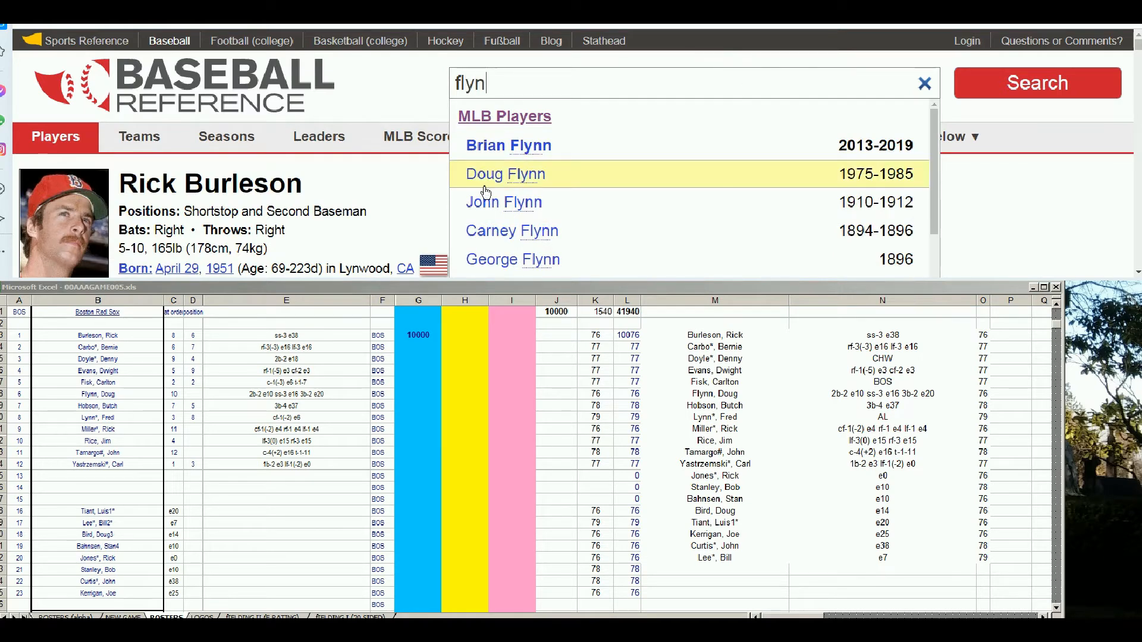
left_click(507, 173)
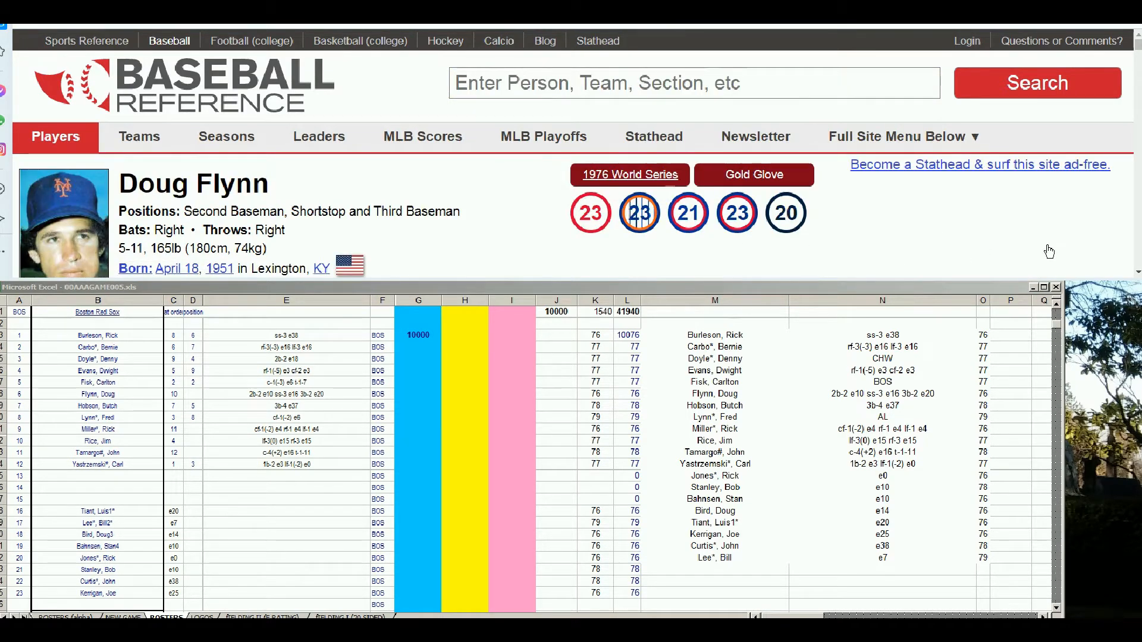
left_click(1138, 273)
scroll(1138, 273, "down", 10)
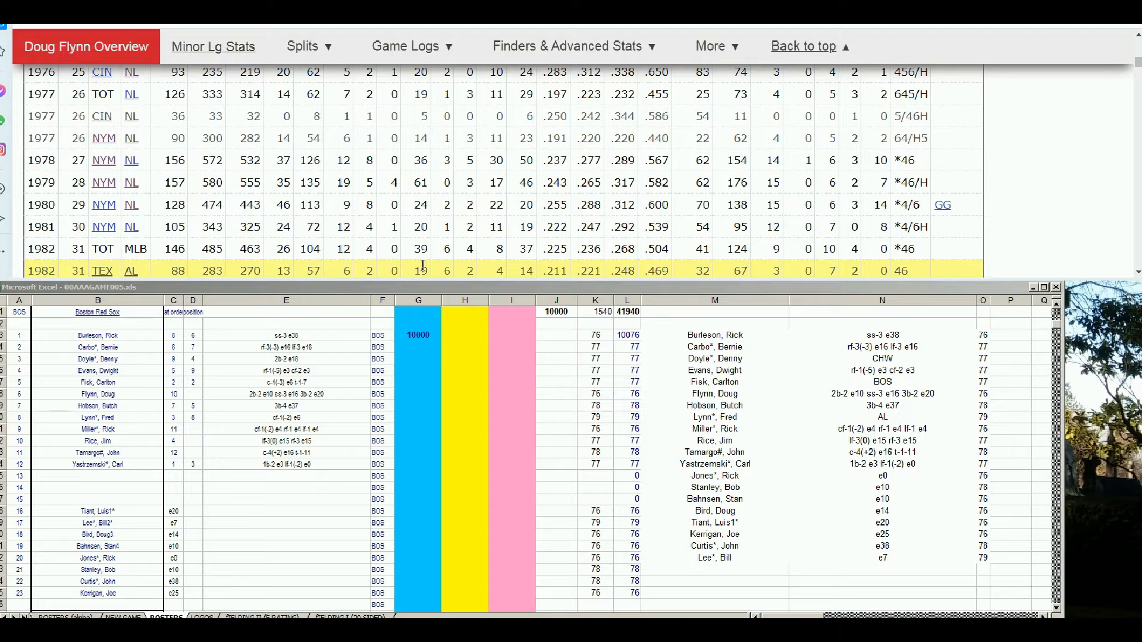
left_click(433, 348)
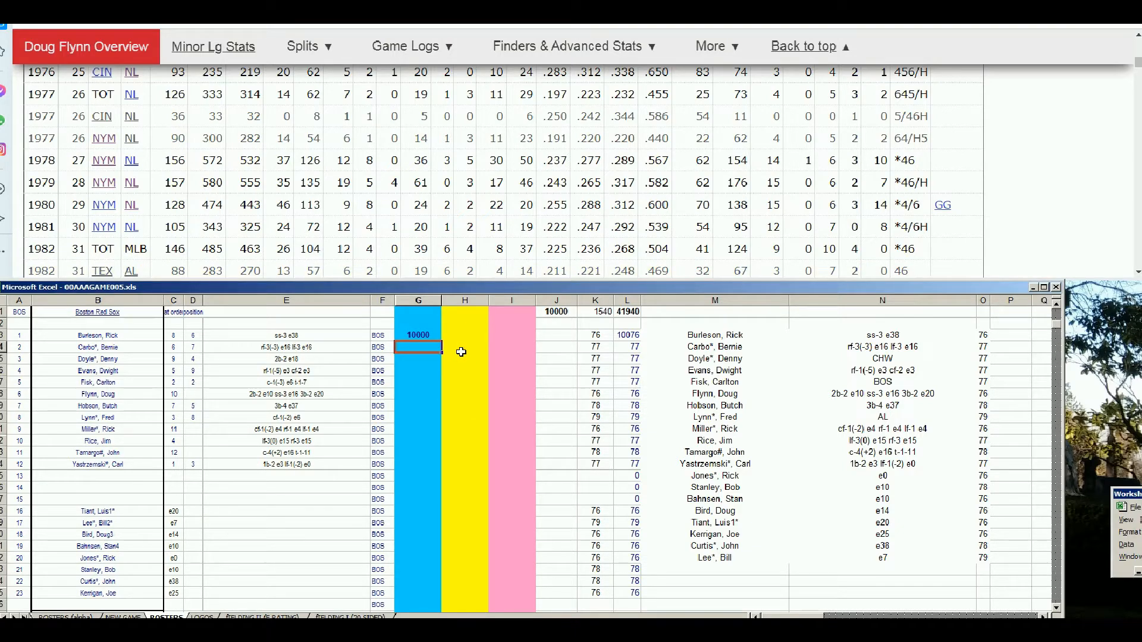
left_click(461, 352)
key("Down")
key("Down")
key("Down")
key("Down")
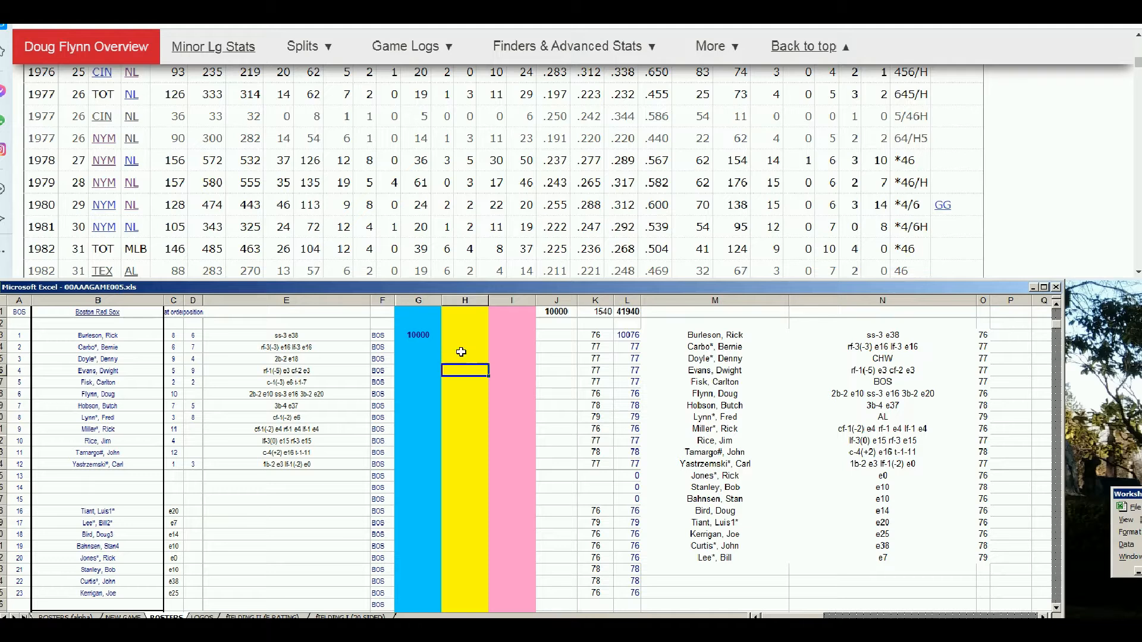
type("100")
key("Return")
- Search for Rick Miller on Baseball Reference and examine his teams, batting seasons and awards through 1980
left_click_drag(1139, 62, 1137, 43)
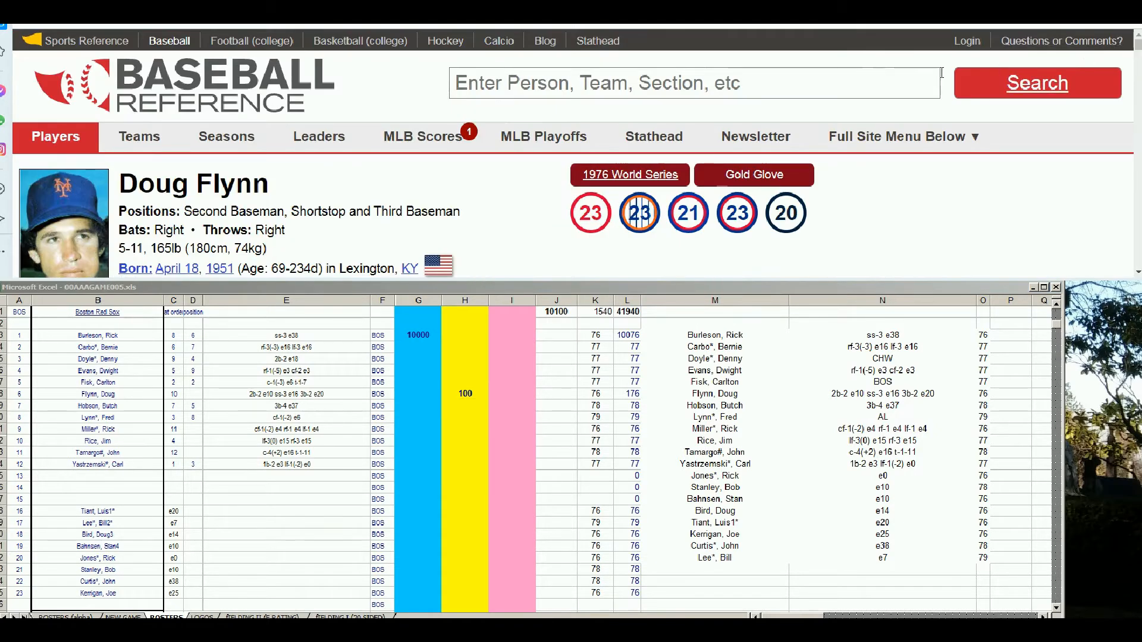
left_click(859, 81)
type("miller")
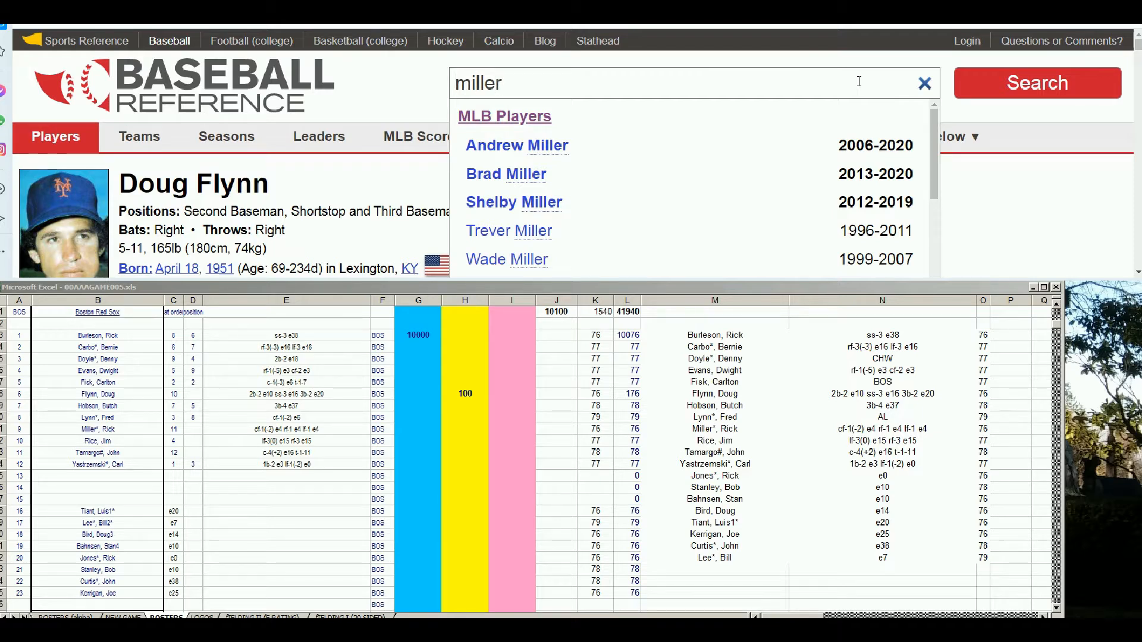
type("rick")
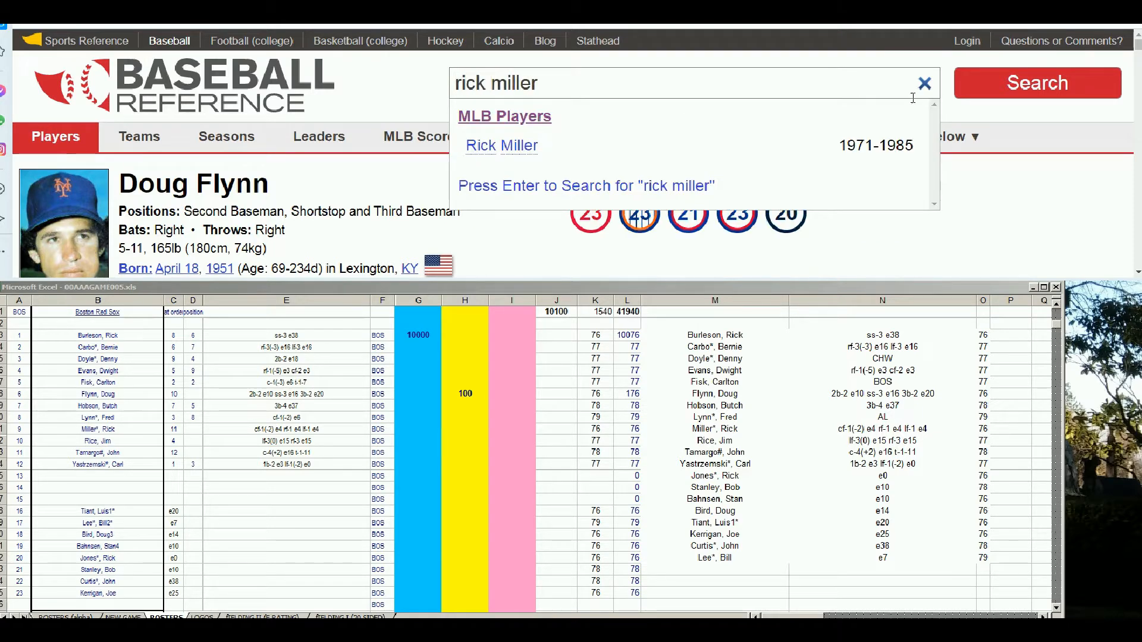
left_click(530, 145)
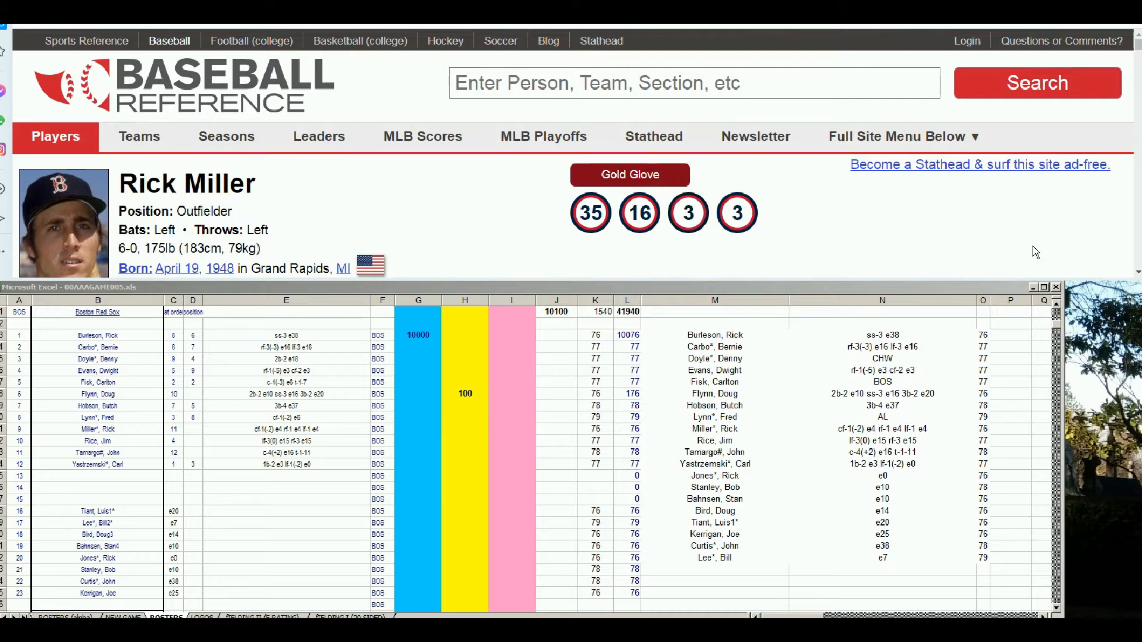
left_click(1136, 272)
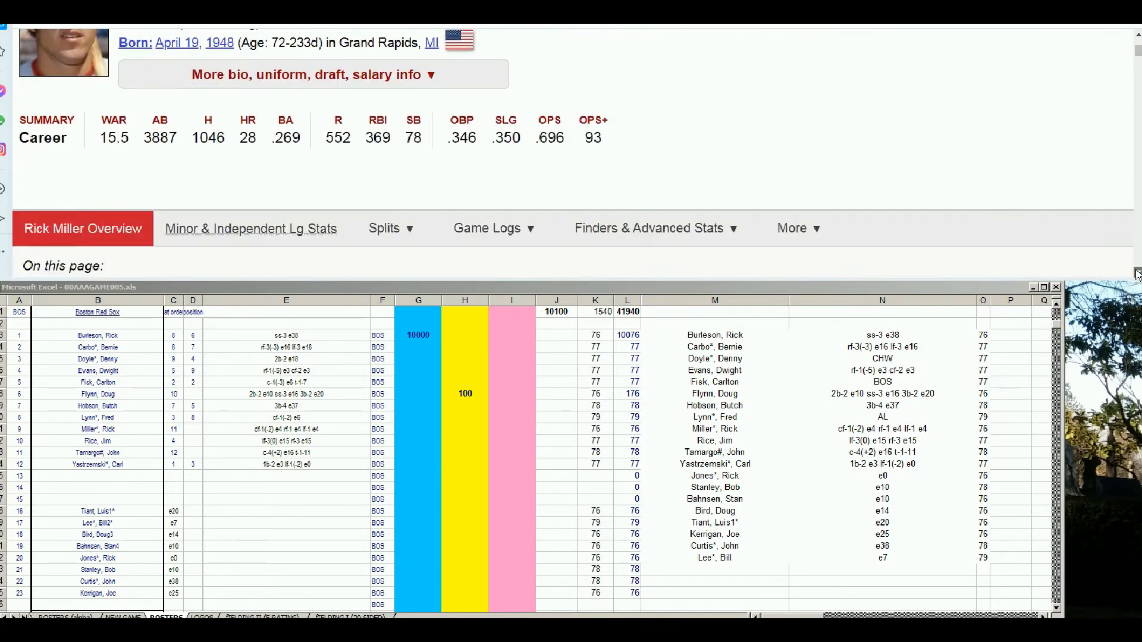
left_click(1137, 273)
left_click(1137, 272)
left_click(1136, 272)
left_click(1136, 272)
left_click(1137, 273)
left_click(1136, 272)
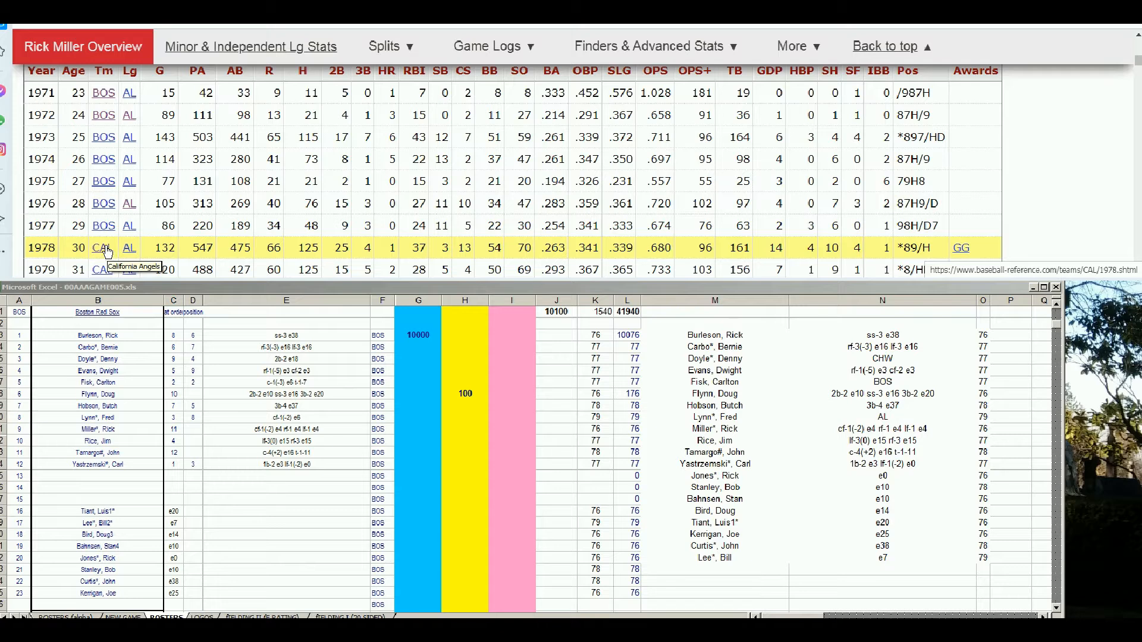
left_click(1135, 273)
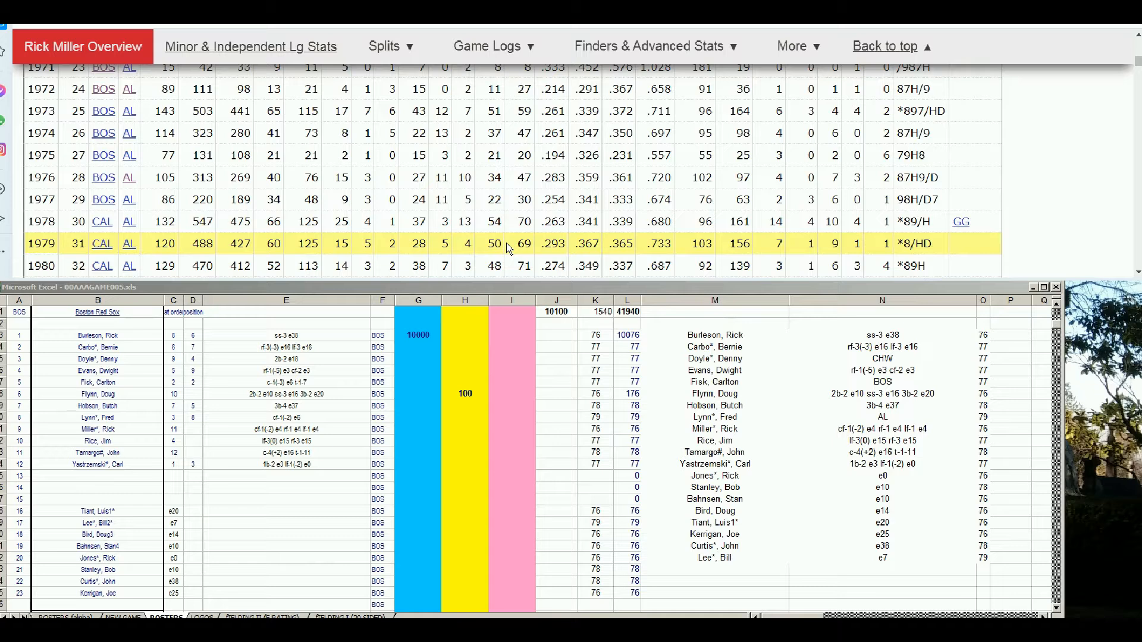
left_click(470, 404)
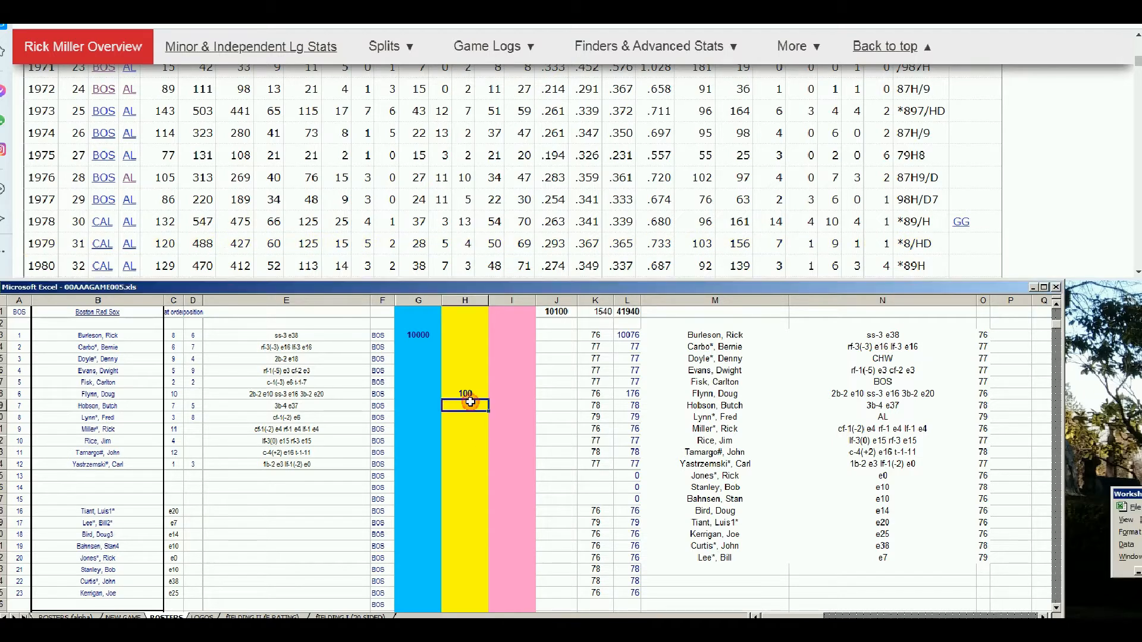
key("Down")
key("Down")
type("100")
key("Return")
- Search for Rick Jones, open the 1976-1978 player's page and examine his standard pitching table
left_click_drag(1138, 61, 1136, 41)
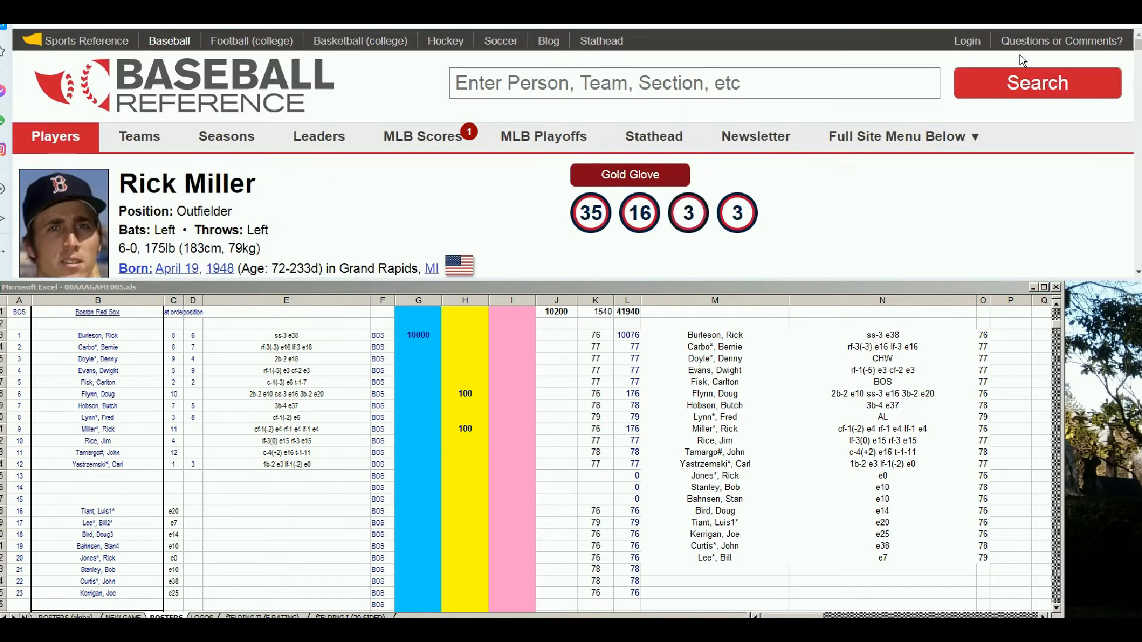
left_click(898, 88)
type("rick jone")
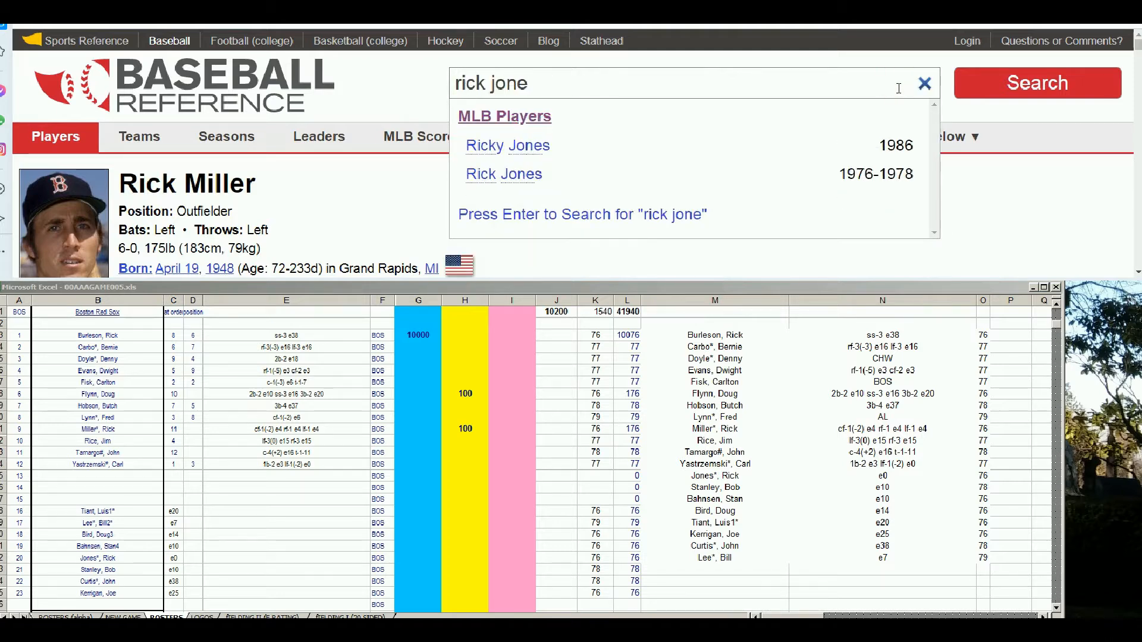
left_click(523, 174)
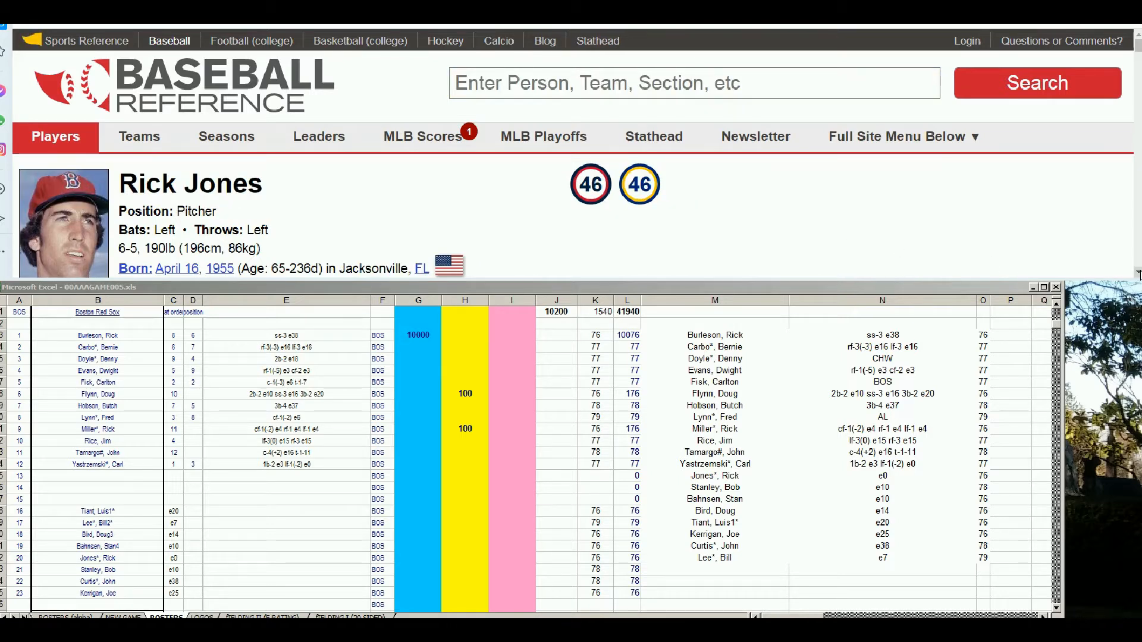
scroll(1137, 275, "down", 8)
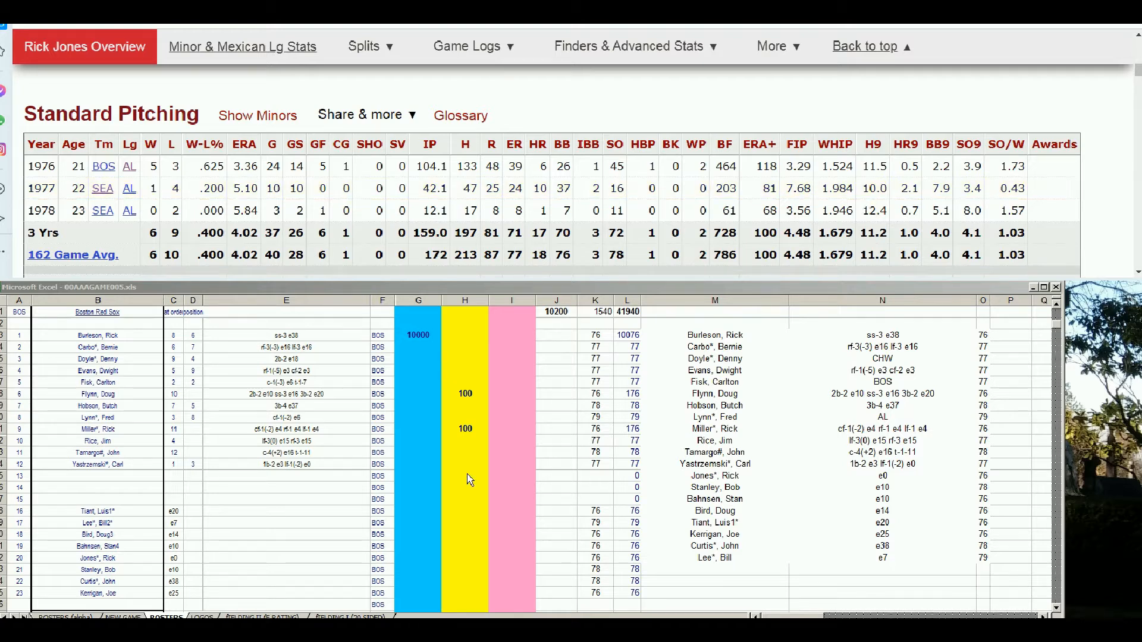
left_click(466, 501)
left_click(465, 523)
key("Down")
key("Down")
key("Down")
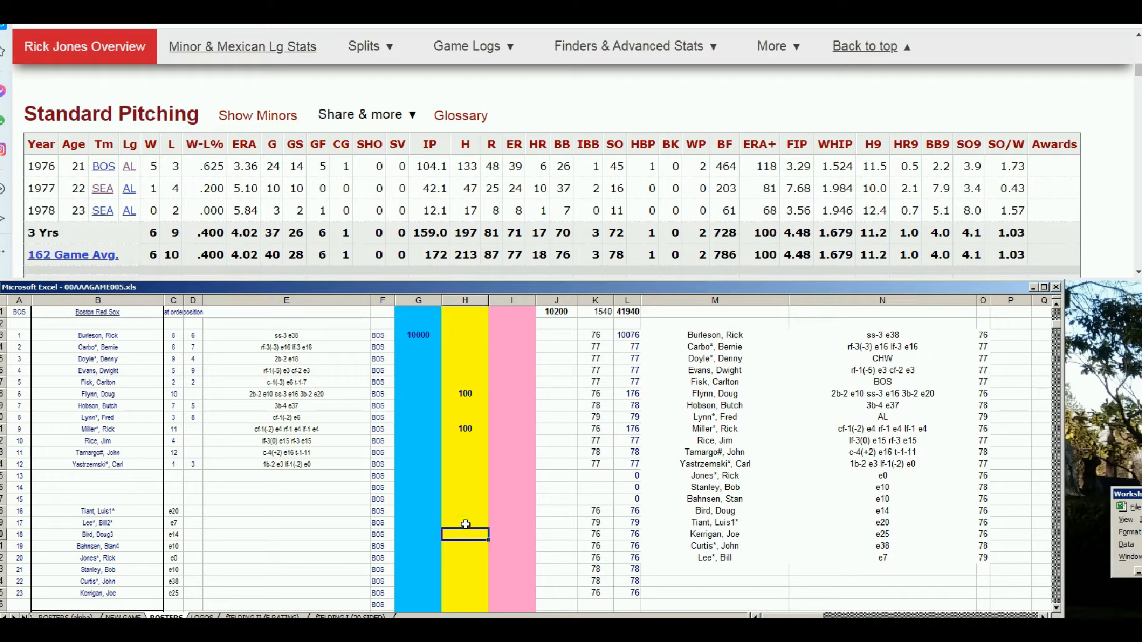
key("Right")
type("1")
key("Return")
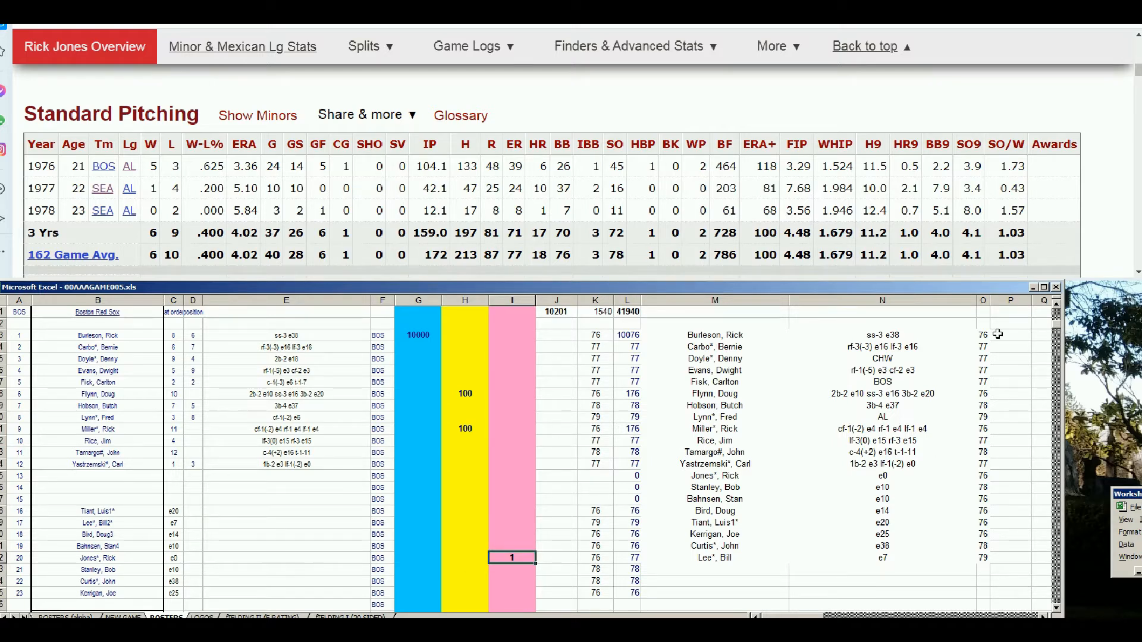
- Search for Doug Bird on Baseball Reference and examine his yearly pitching statistics and teams from 1973 to 1982
left_click_drag(1137, 74, 1136, 49)
left_click(910, 88)
type("doug bird")
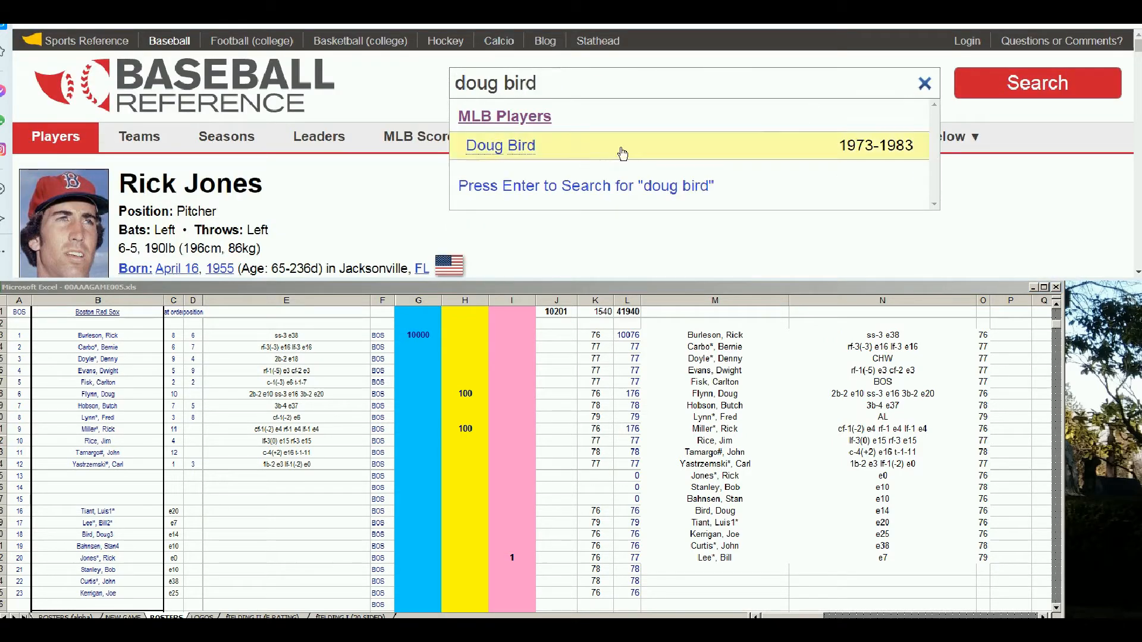
left_click(542, 150)
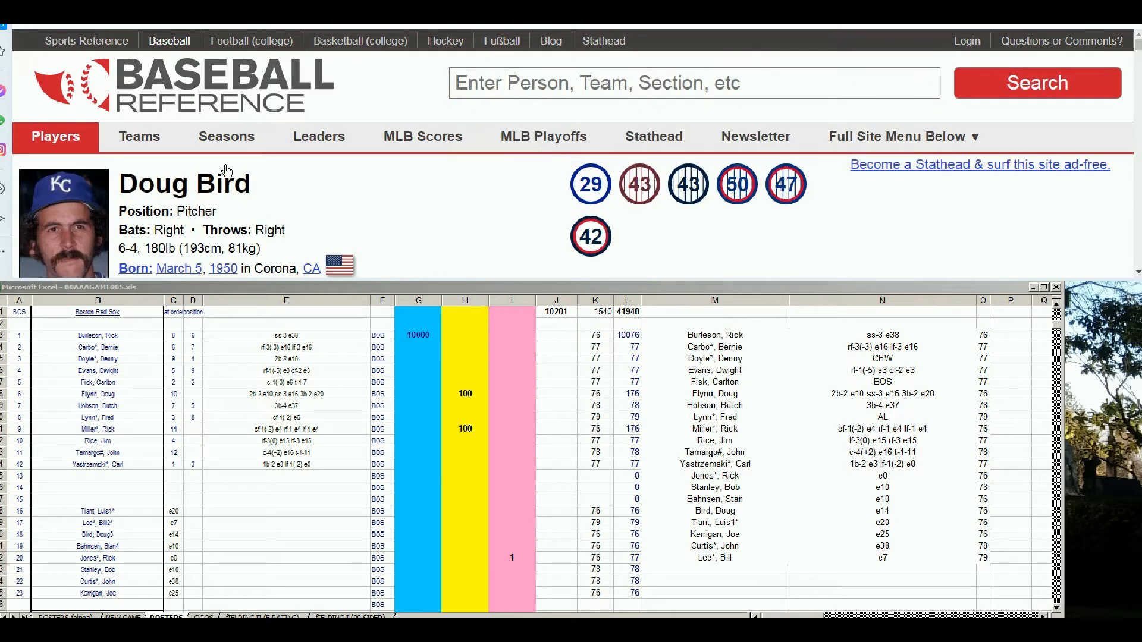
scroll(1139, 266, "down", 5)
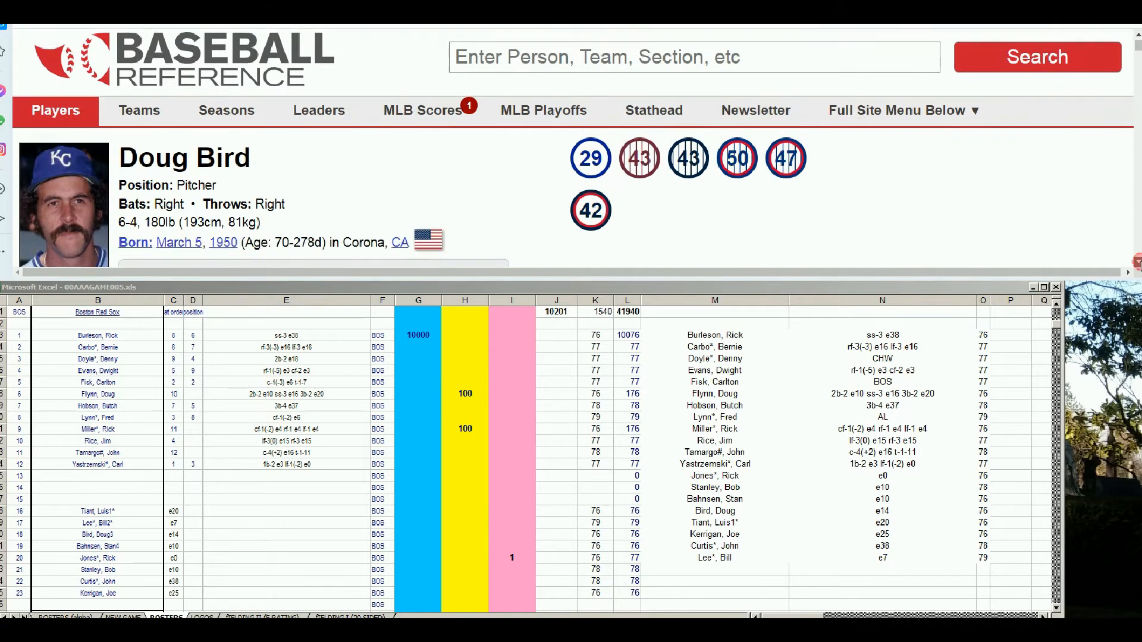
scroll(1138, 262, "down", 5)
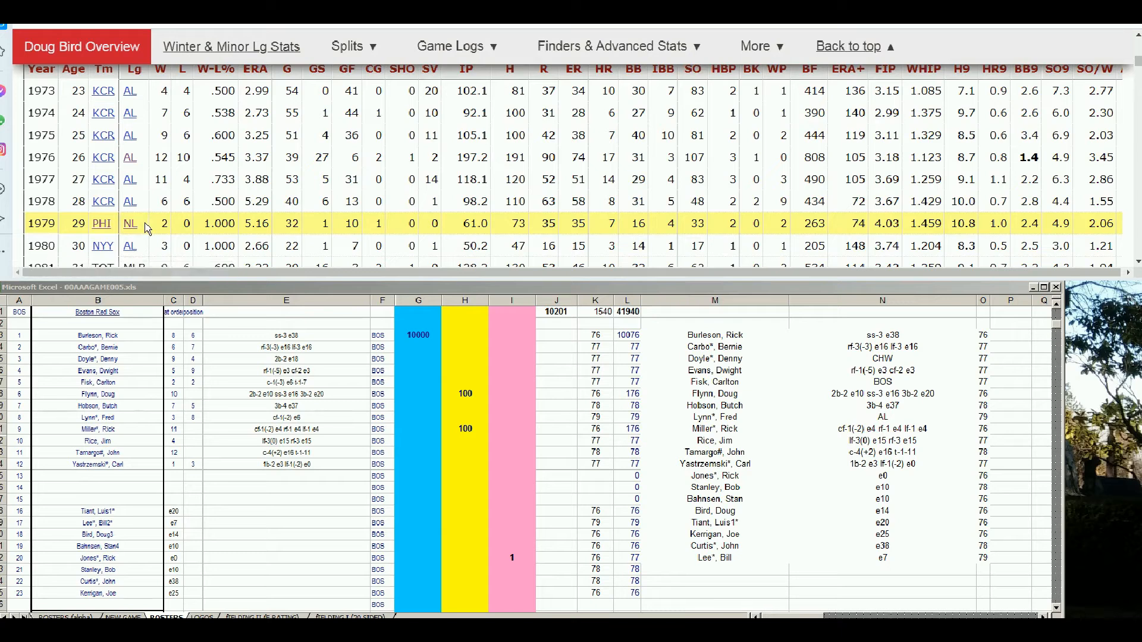
scroll(1137, 263, "down", 1)
left_click(1138, 262)
left_click(1137, 262)
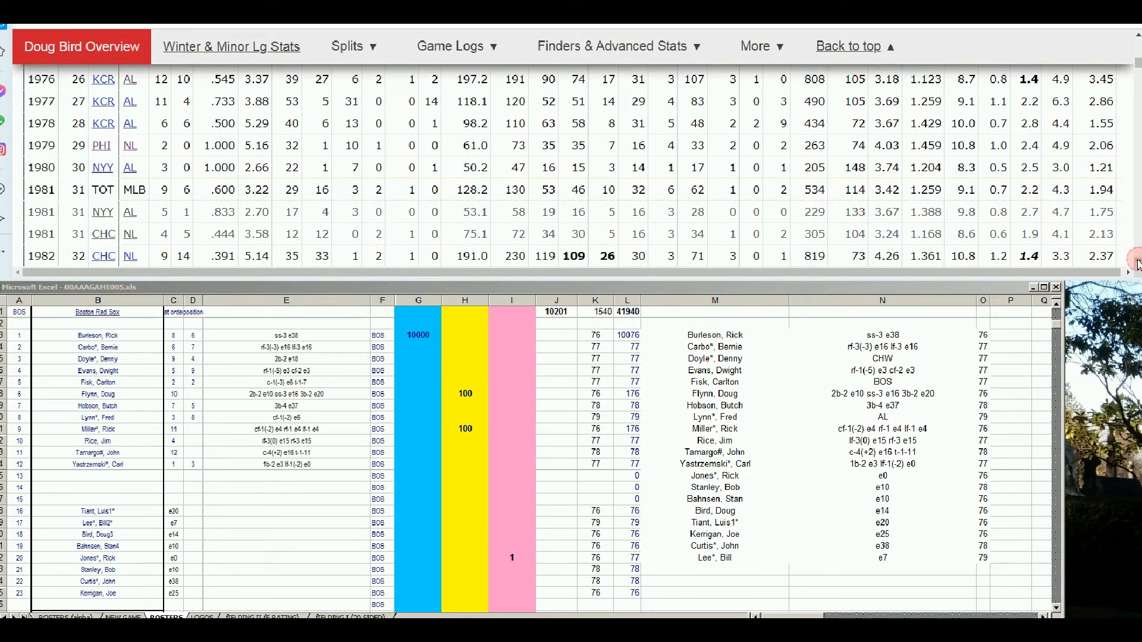
scroll(1136, 47, "up", 2)
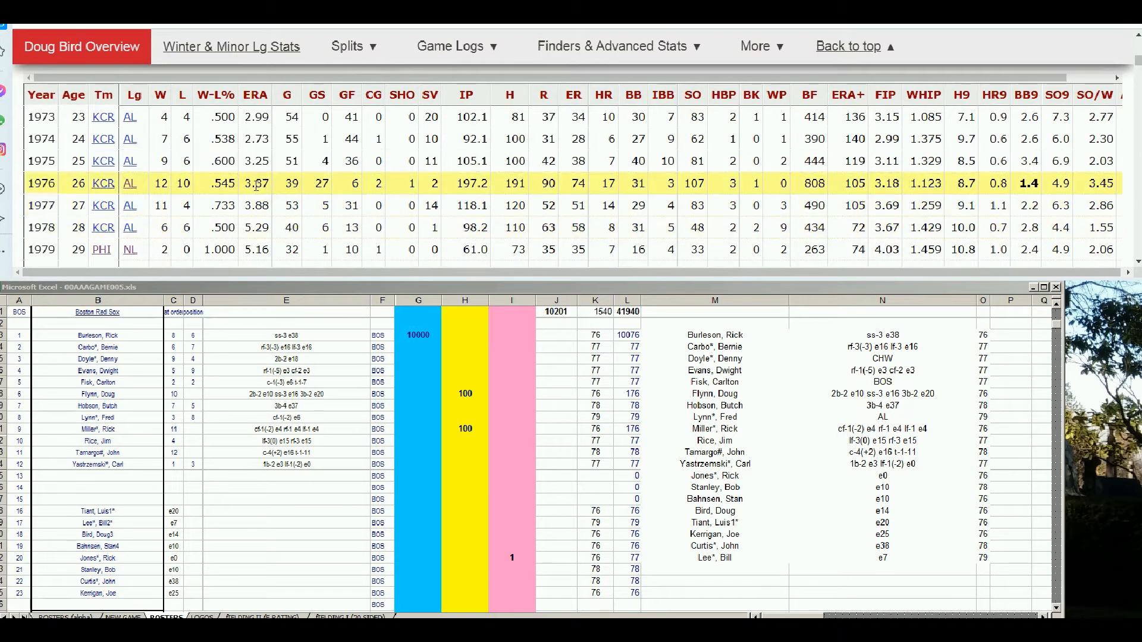
- Check Doug Bird's seasons from 1976 to 1980 and enter 100 in yellow column H on Doug Bird's roster row
mouse_move(250, 185)
mouse_move(265, 219)
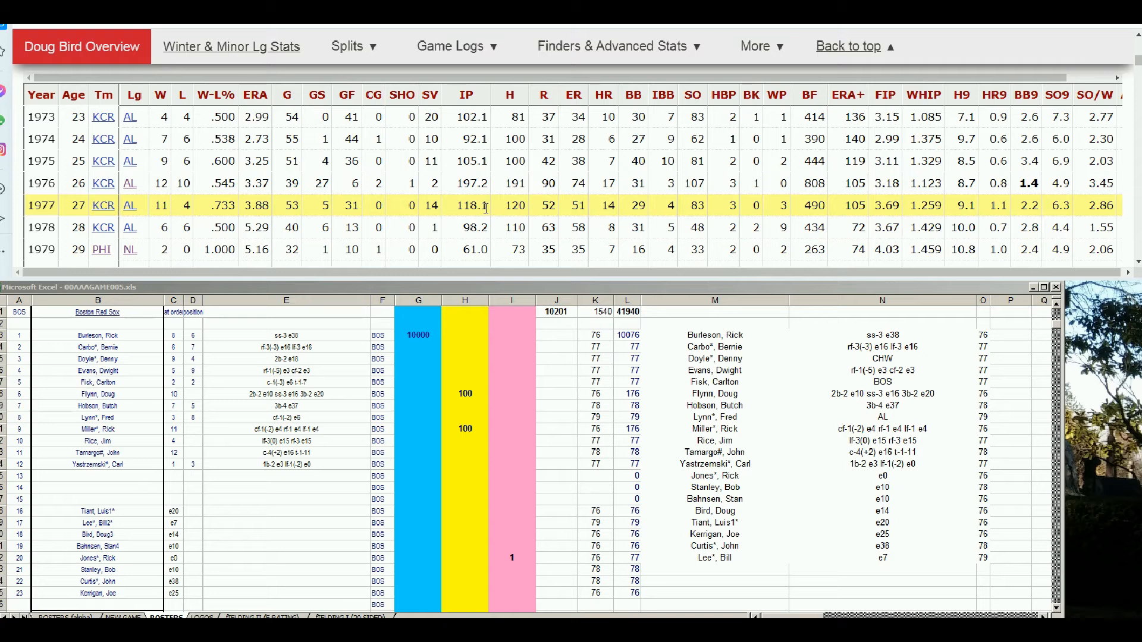
left_click(1137, 262)
left_click(1138, 262)
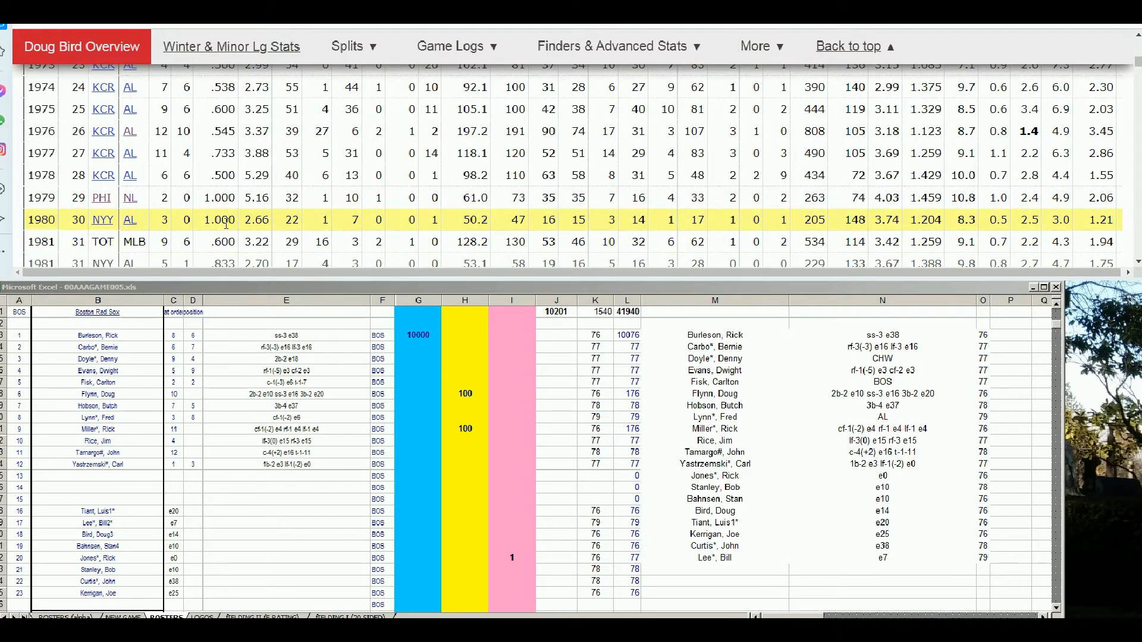
mouse_move(266, 223)
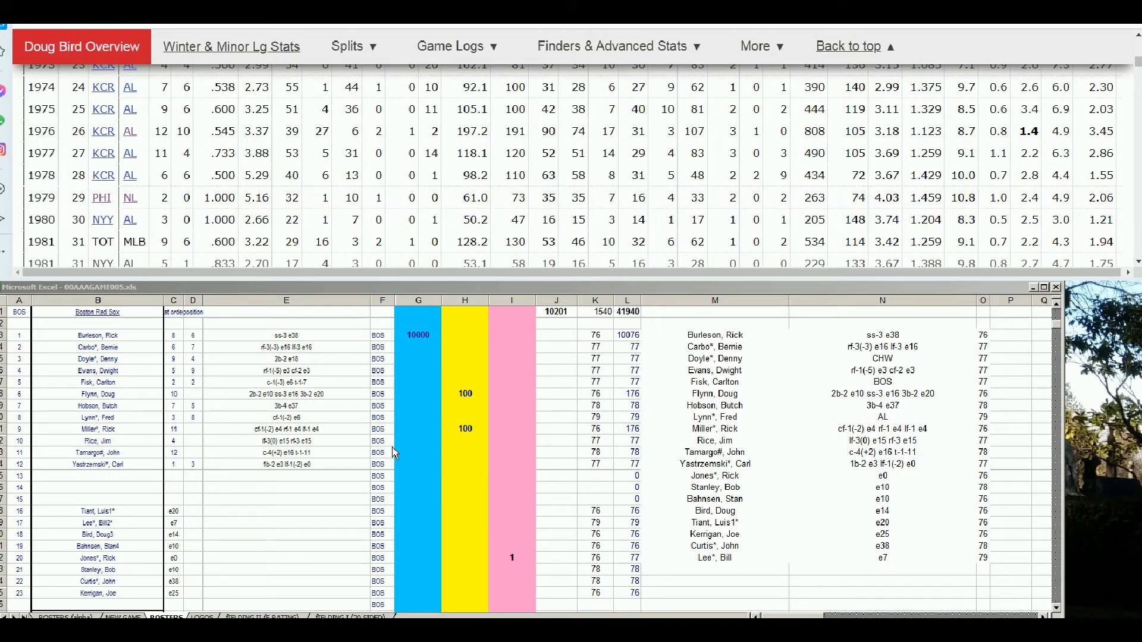
left_click(455, 526)
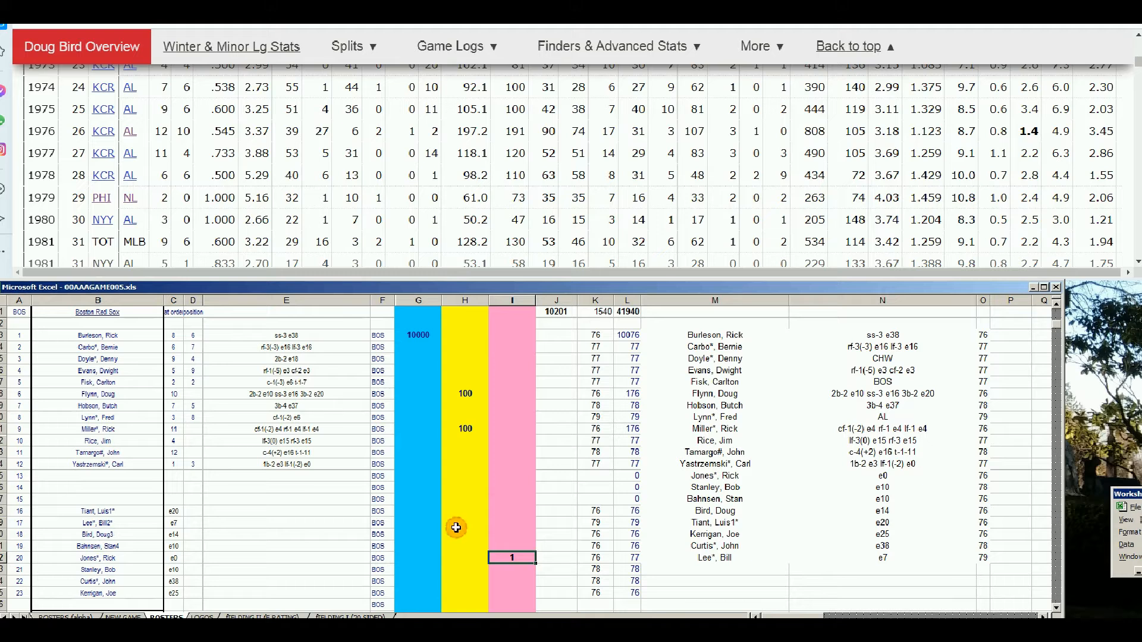
left_click(456, 527)
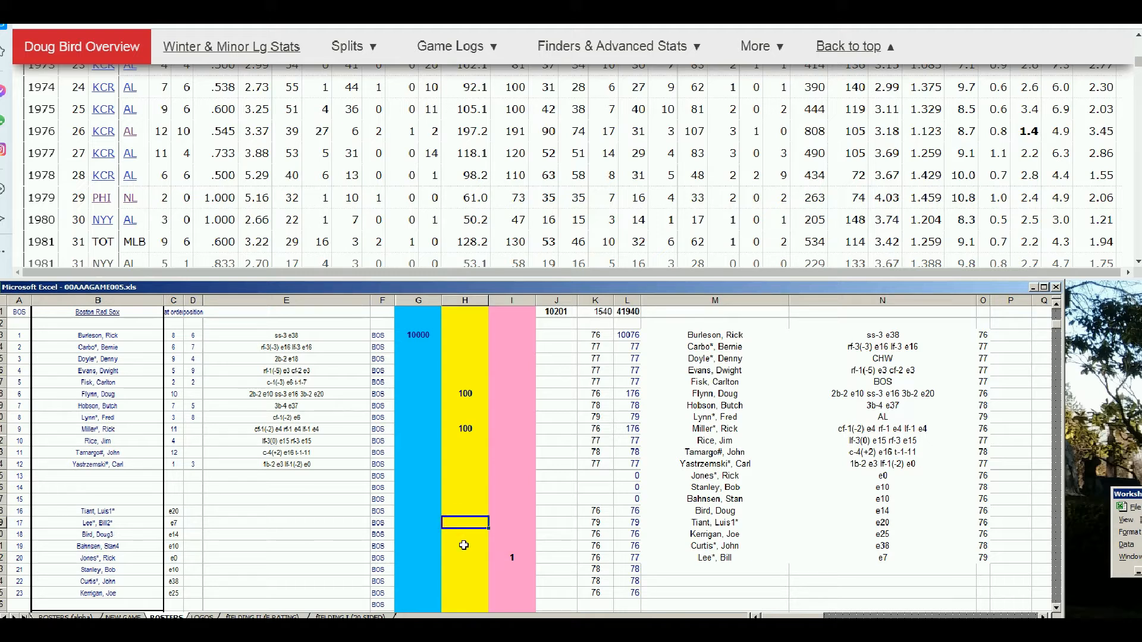
key("Down")
type("100")
key("Return")
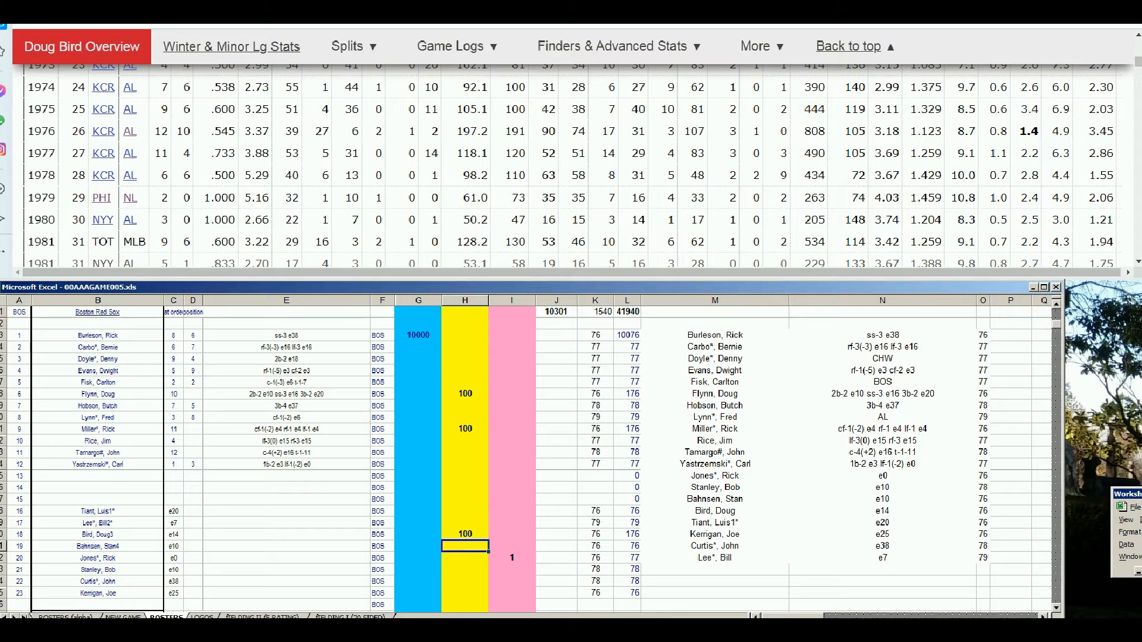
- Search Baseball Reference for Stan Bahnsen and examine his yearly pitching statistics and teams through 1981
left_click(848, 46)
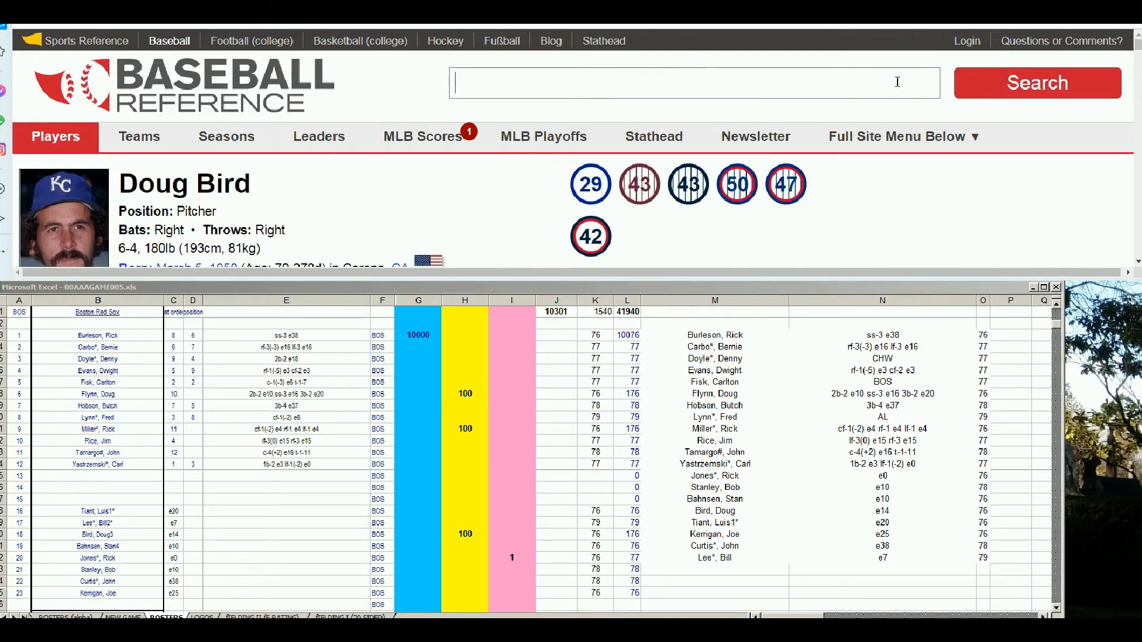
type("bahn")
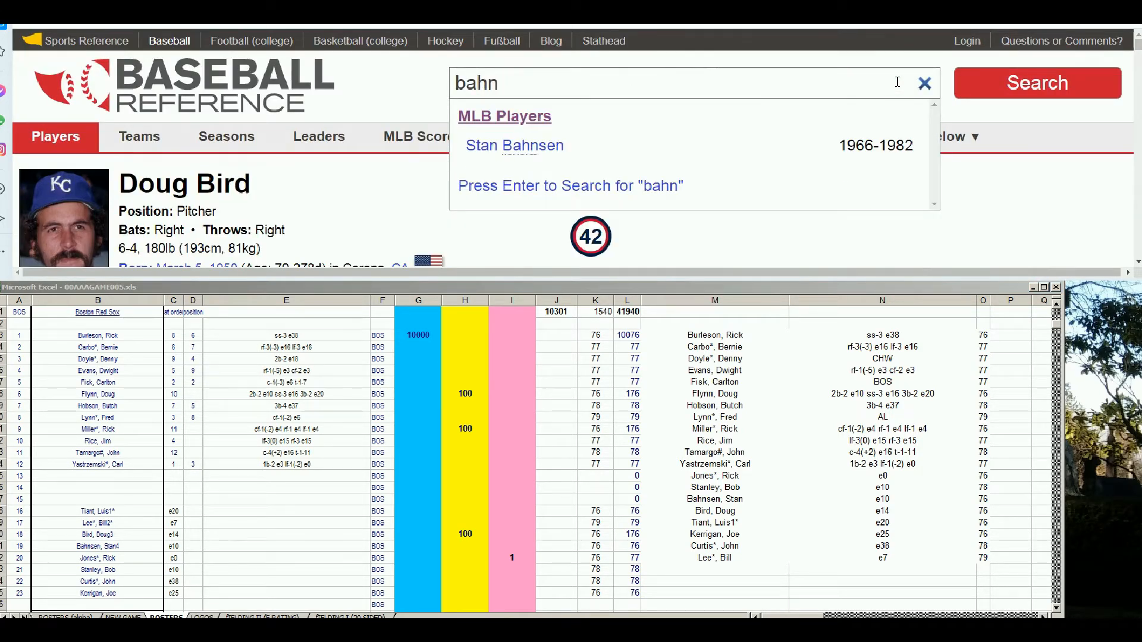
left_click(561, 151)
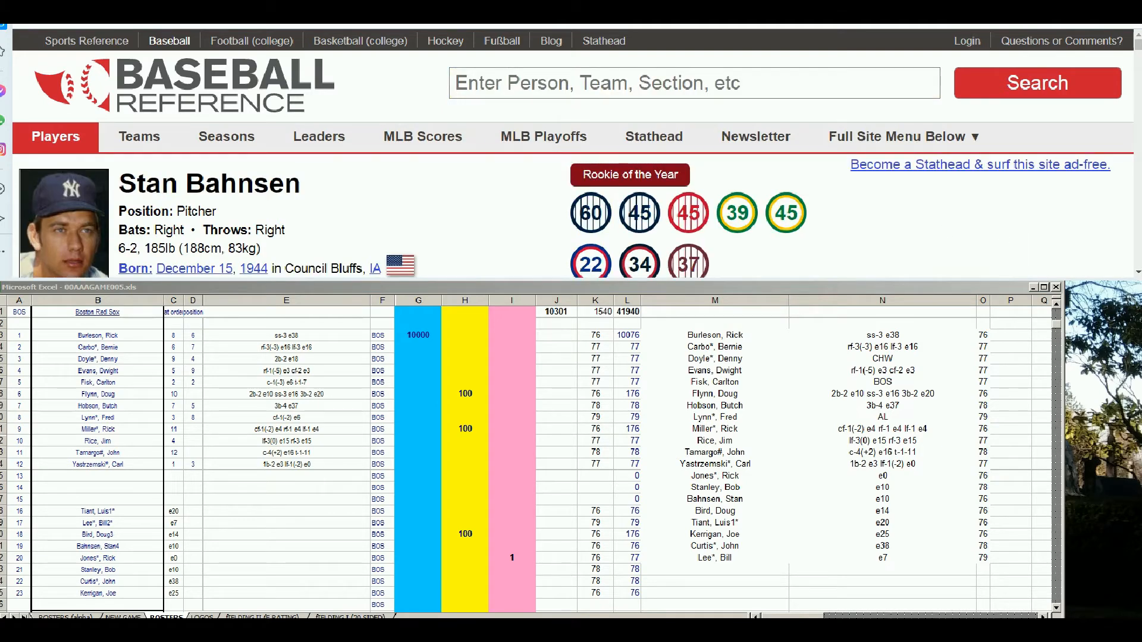
left_click(1137, 264)
scroll(1137, 265, "down", 10)
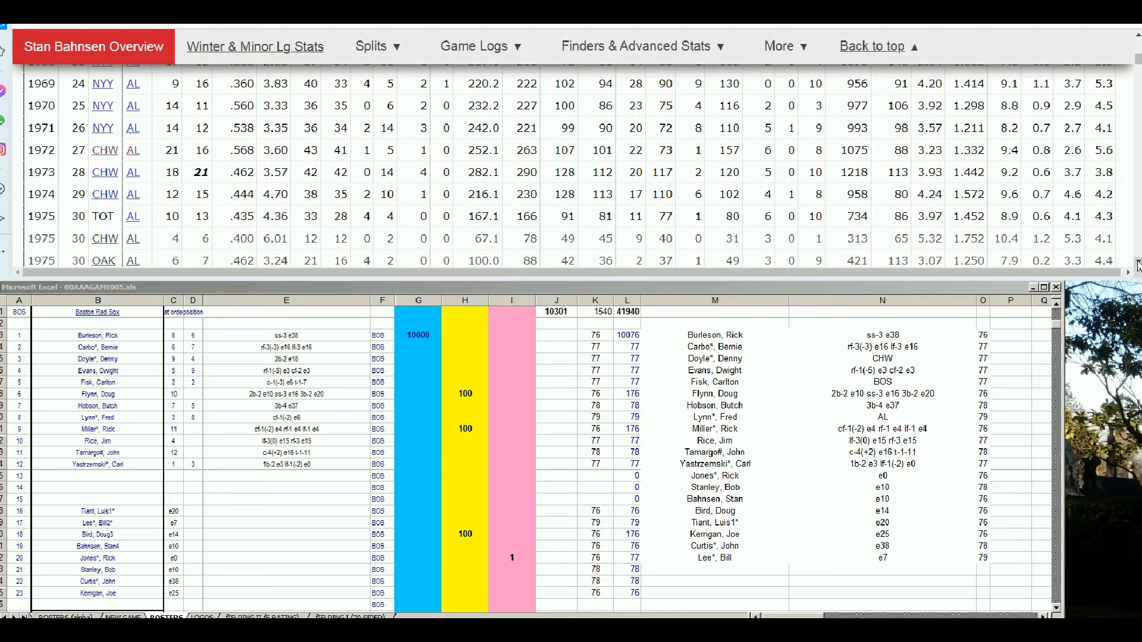
scroll(1137, 265, "down", 7)
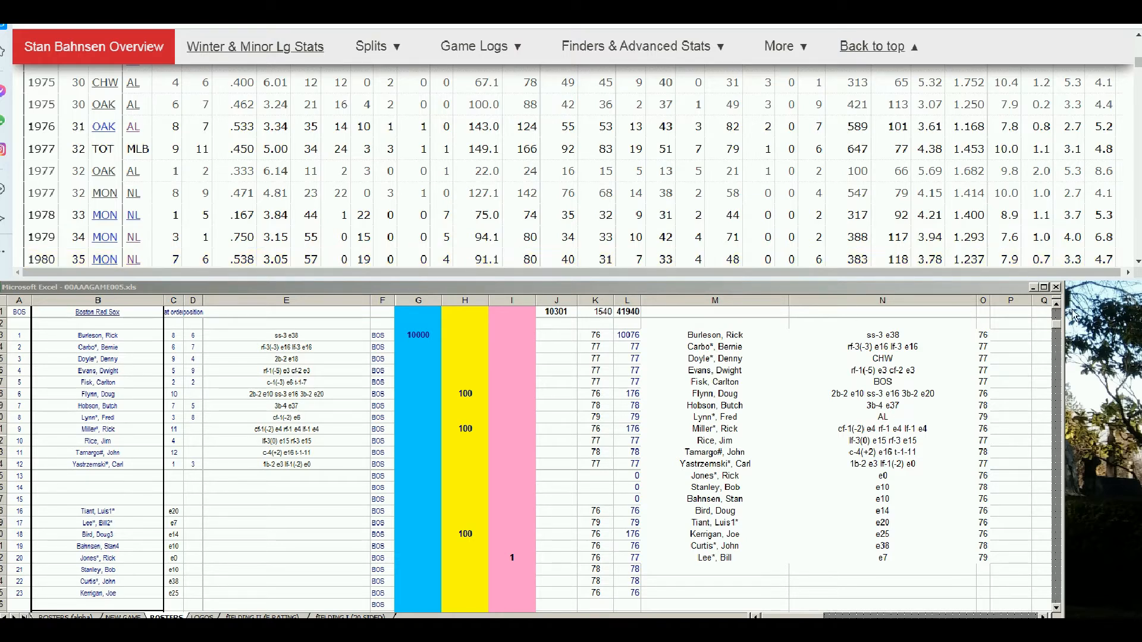
left_click(1137, 263)
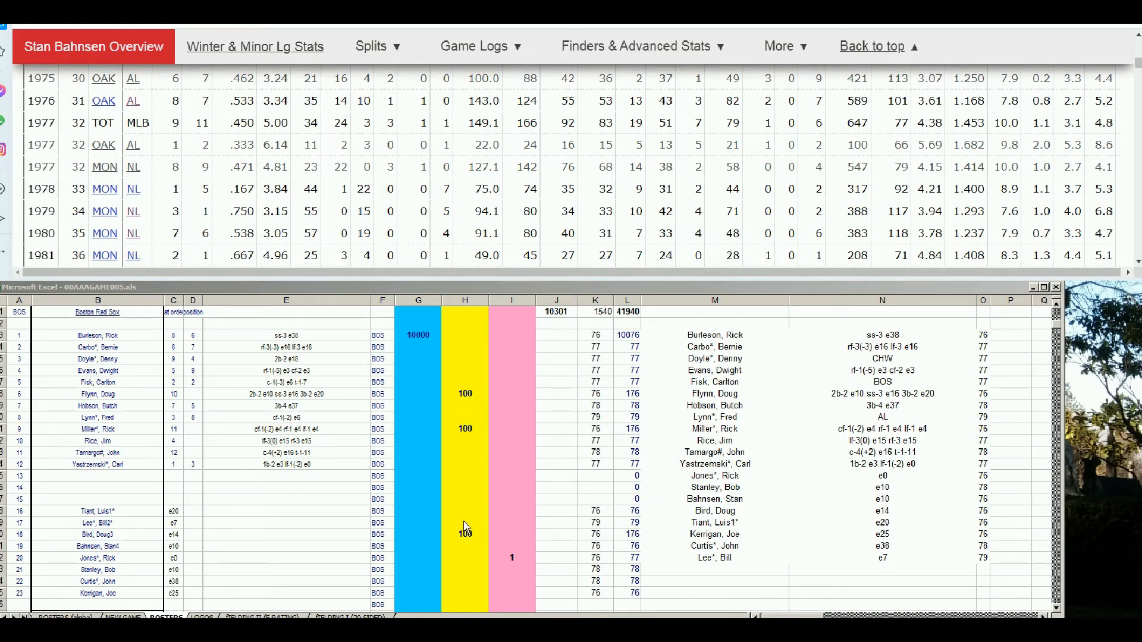
- Enter 10000 in blue column G on Stan Bahnsen's row in the pitchers section of the roster
left_click(459, 548)
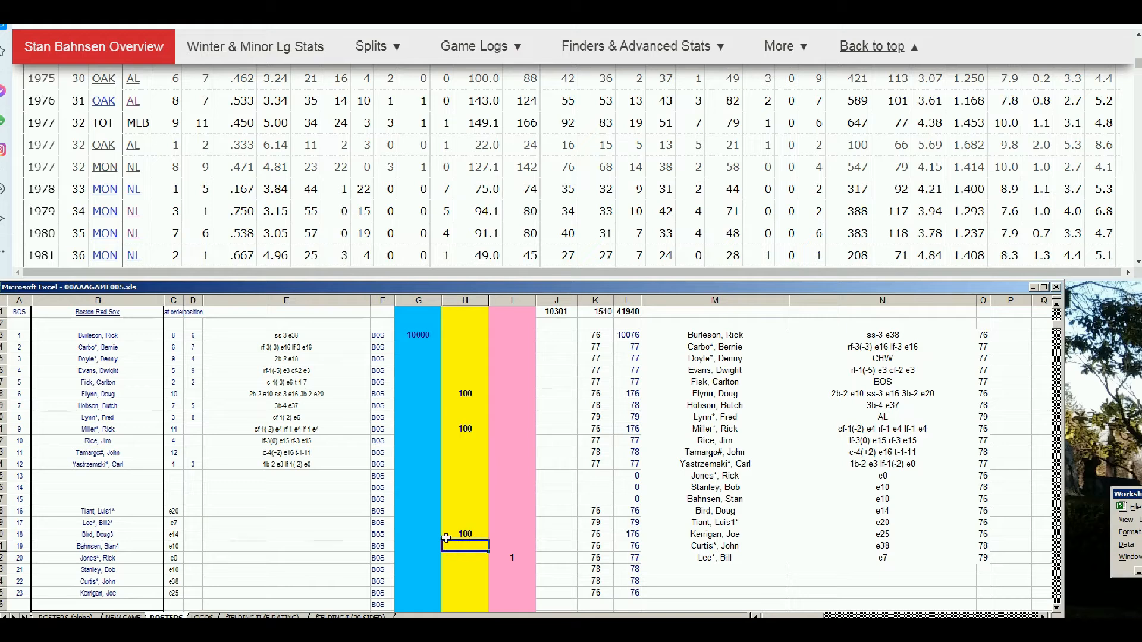
key("Left")
type("10000")
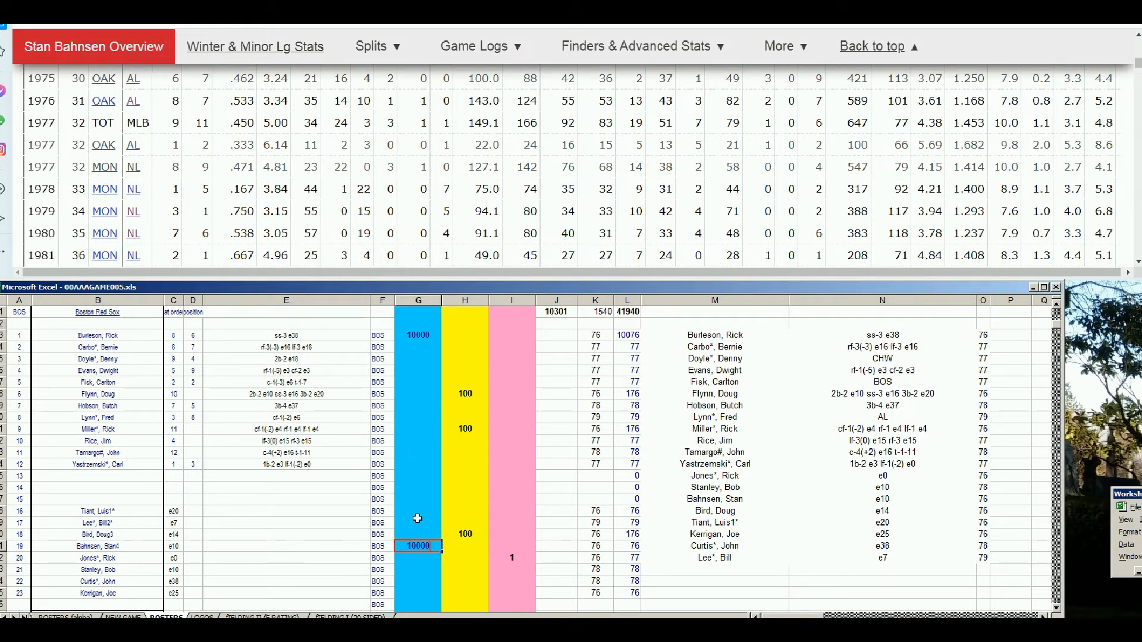
key("Return")
- Search Baseball Reference for Luis Tiant and examine his yearly pitching statistics, including the ERA of his late 1970s seasons
left_click_drag(1138, 63, 1138, 43)
left_click(907, 79)
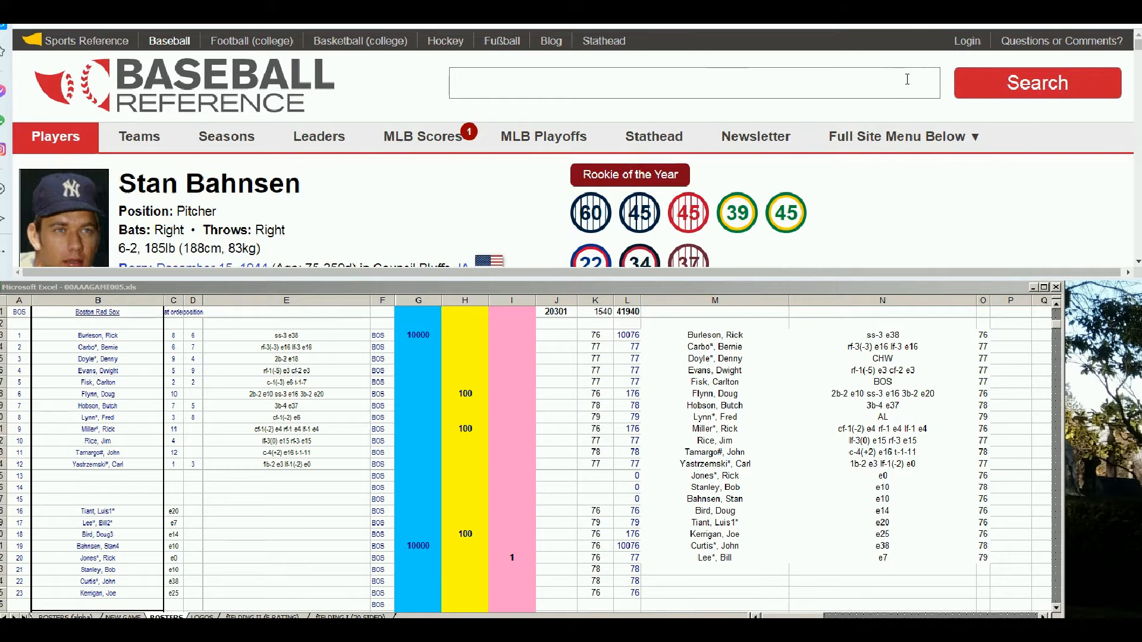
type("tiant")
left_click(513, 146)
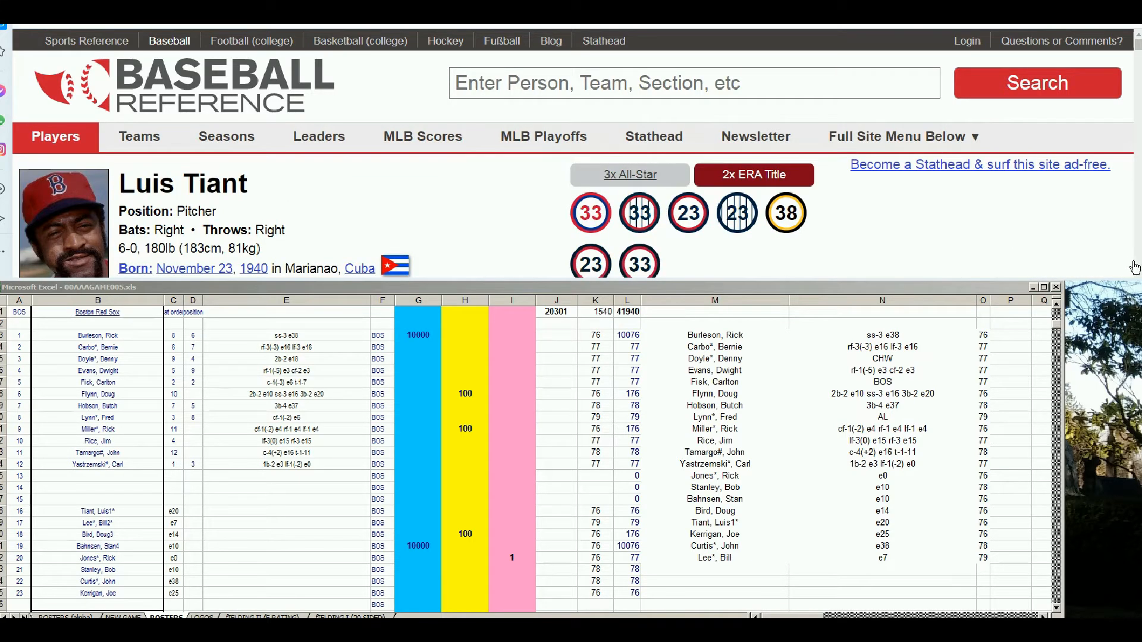
scroll(1136, 266, "down", 10)
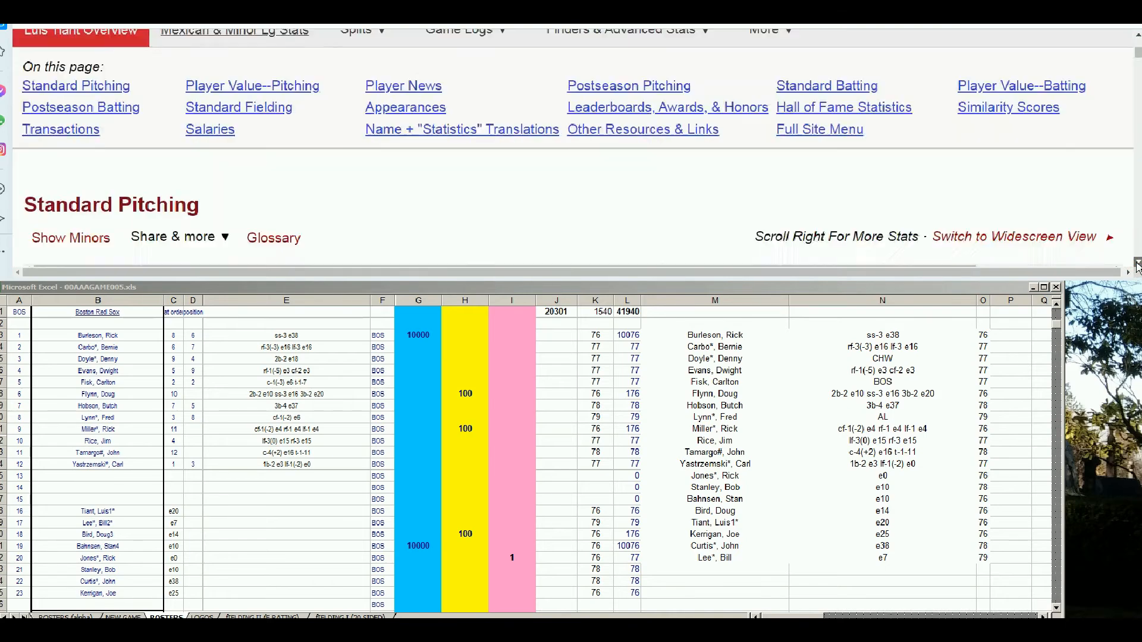
scroll(1136, 266, "down", 5)
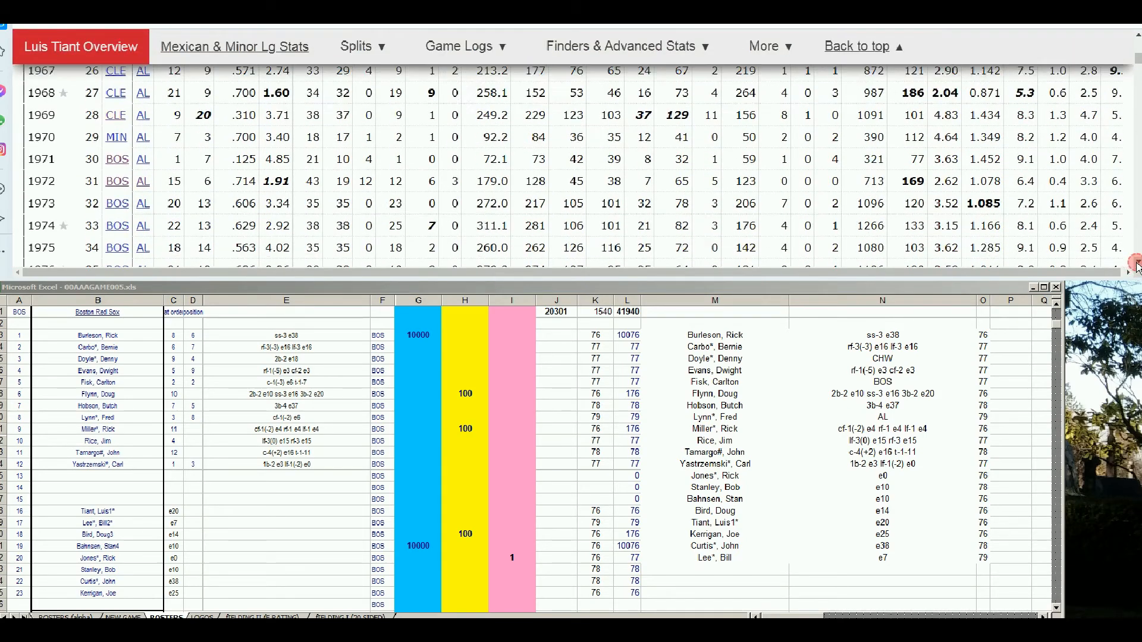
scroll(1136, 265, "down", 1)
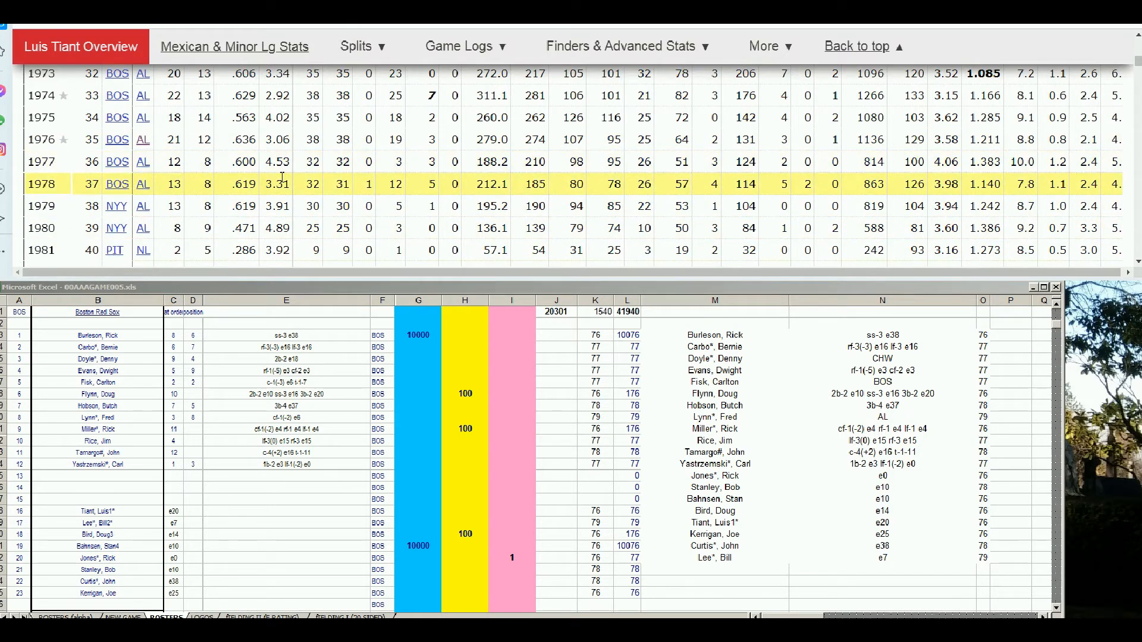
mouse_move(278, 168)
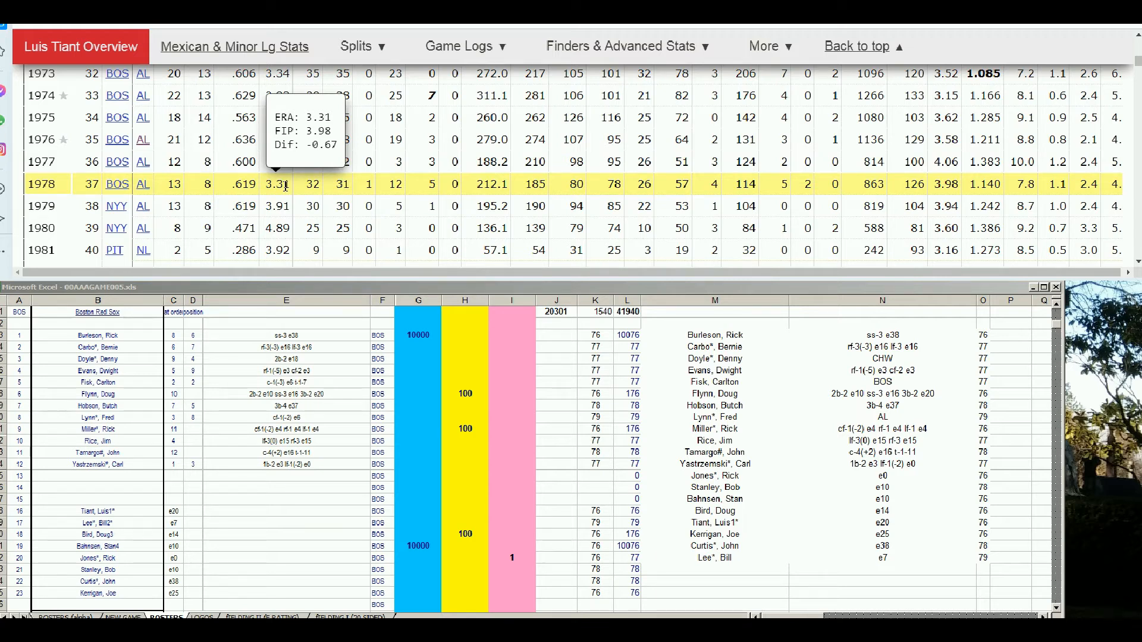
- Enter 10000 in blue column G on Luis Tiant's row in the pitchers section of the roster
left_click(402, 511)
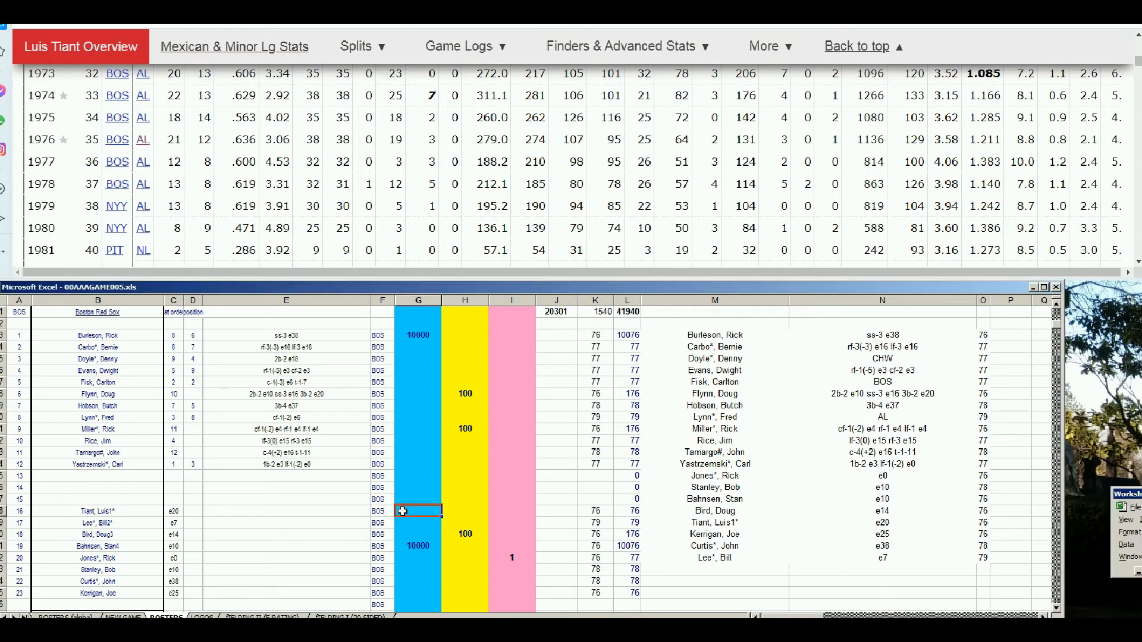
type("10000")
key("Return")
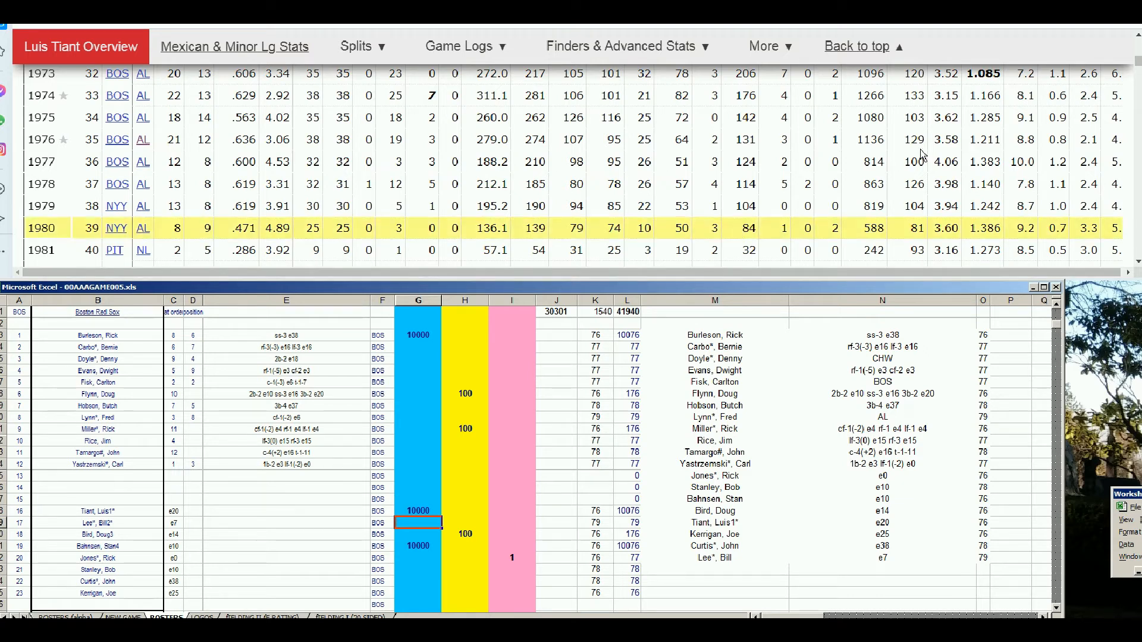
- Search for Joe Kerrigan, open the 1976-1980 player's page and examine his standard pitching table
left_click(1136, 64)
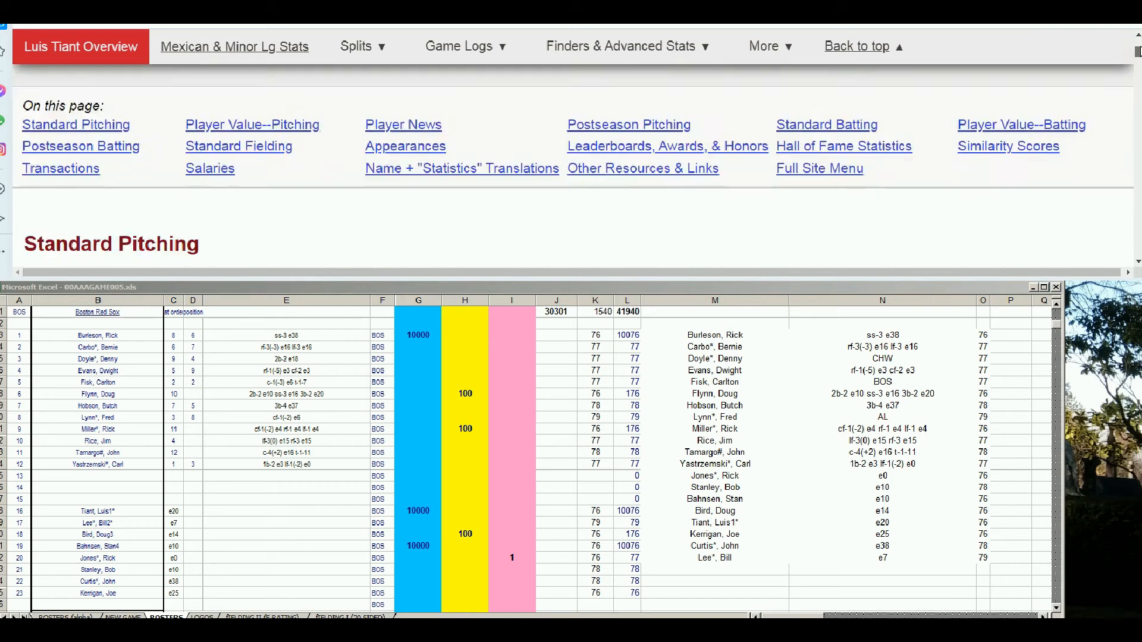
type("ke")
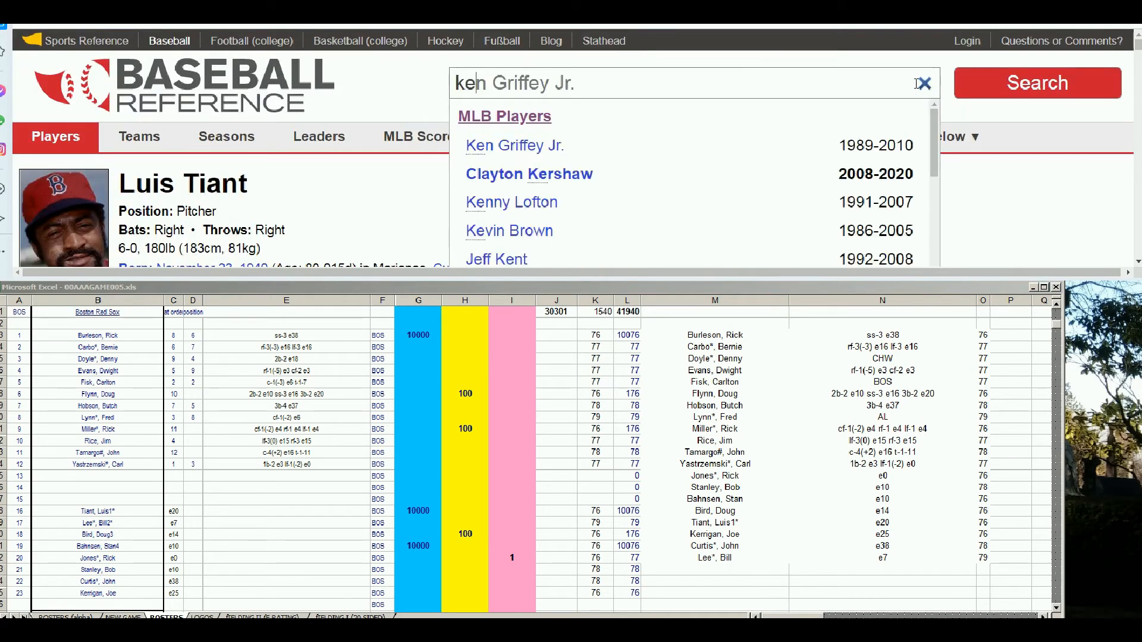
type("rrigan")
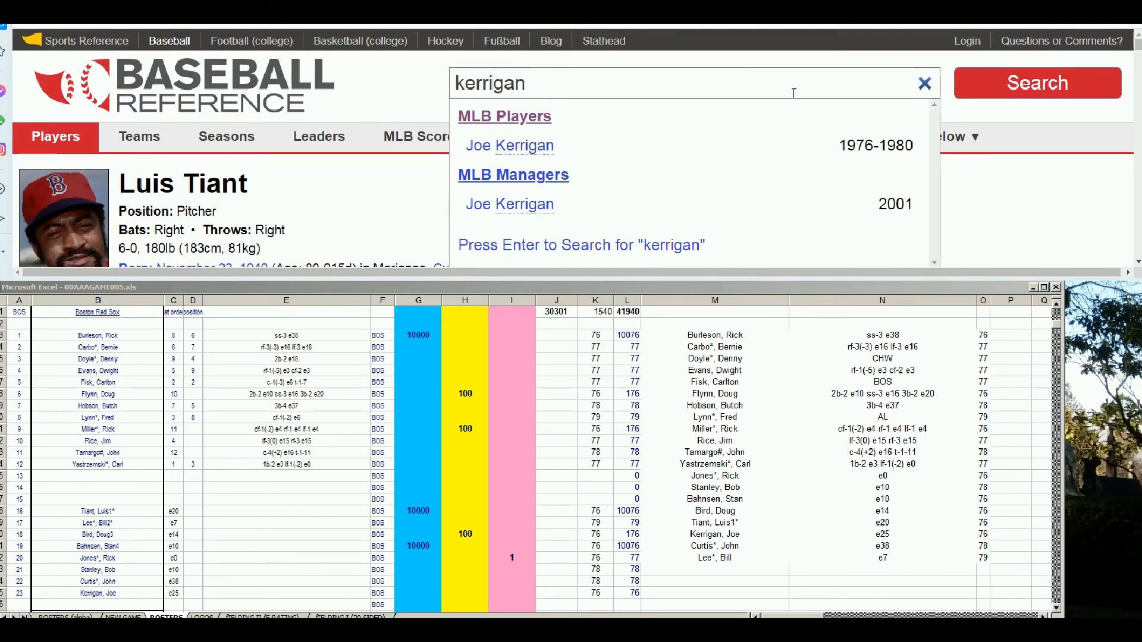
left_click(517, 148)
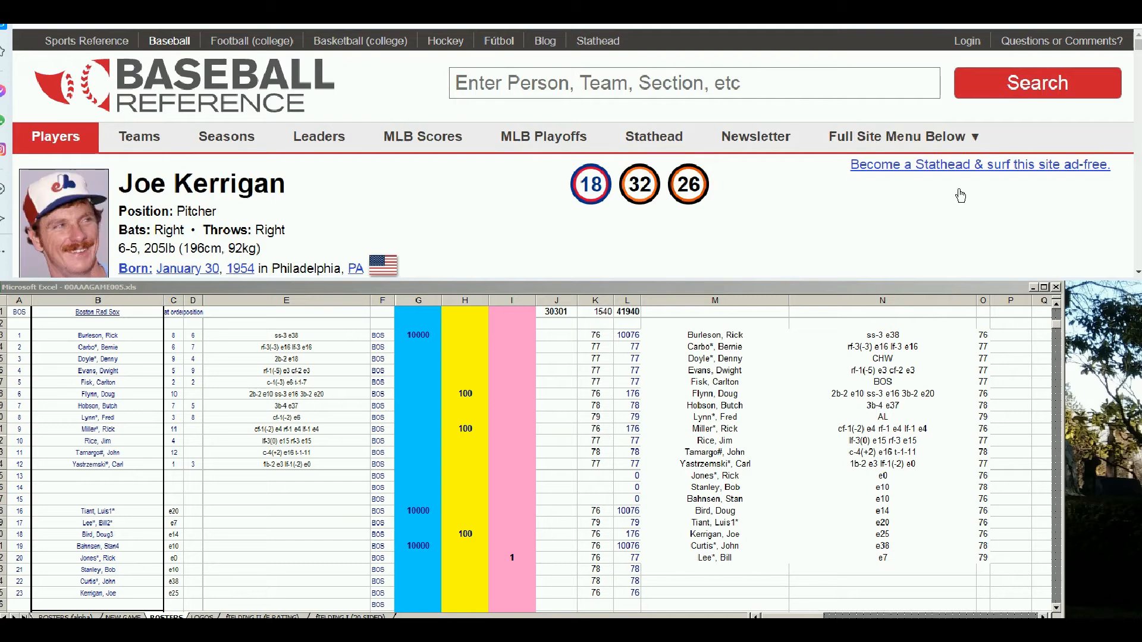
left_click(1138, 272)
left_click(1138, 273)
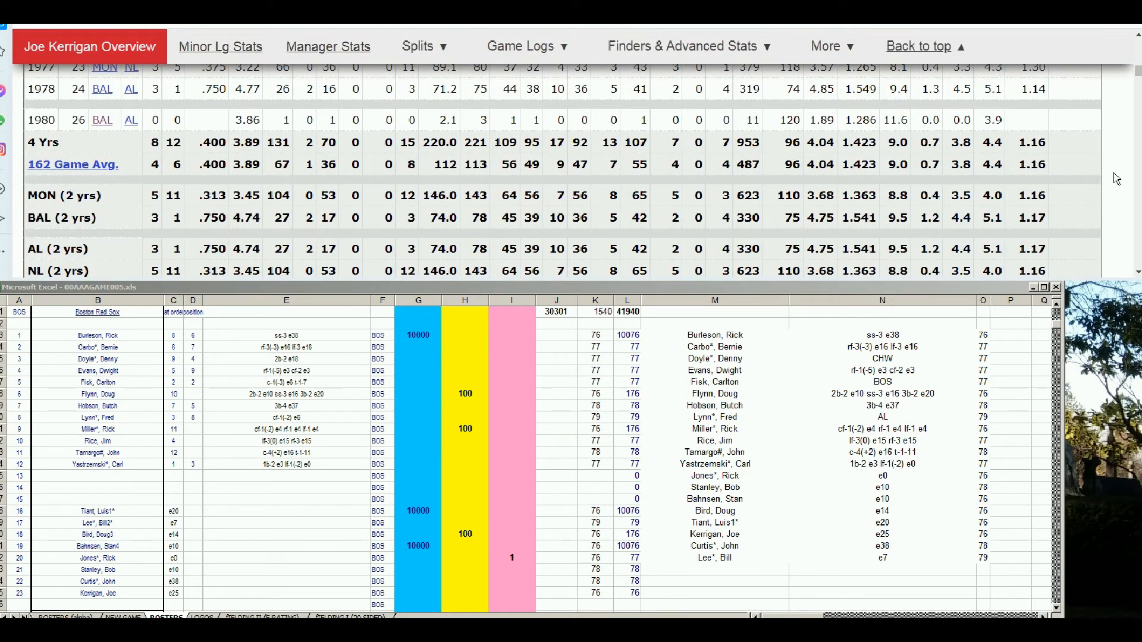
left_click(1137, 37)
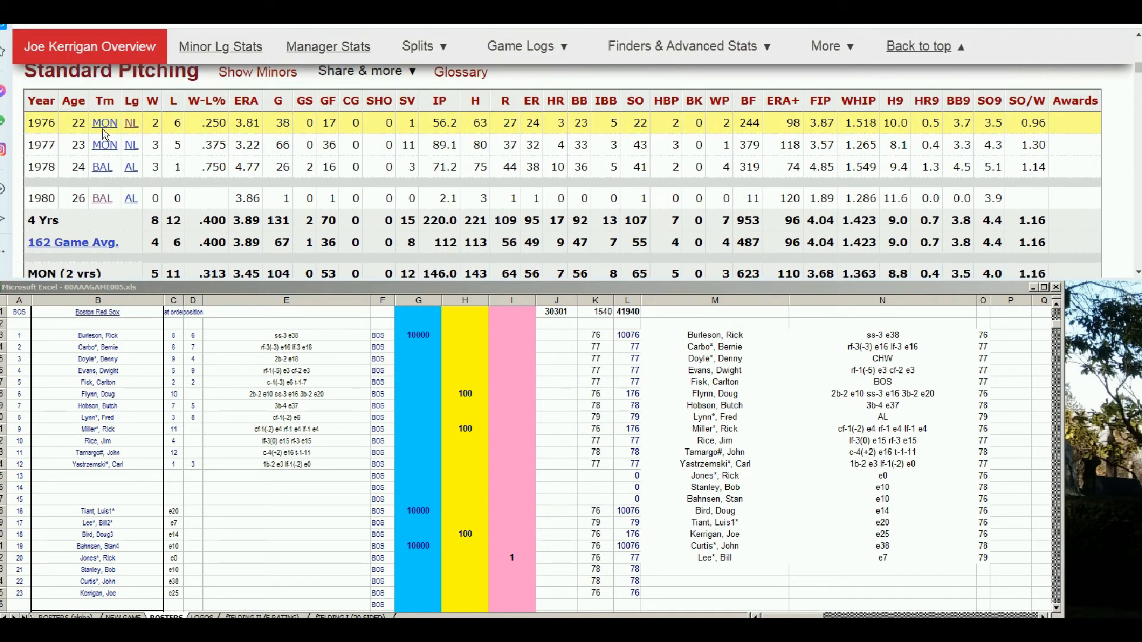
mouse_move(255, 120)
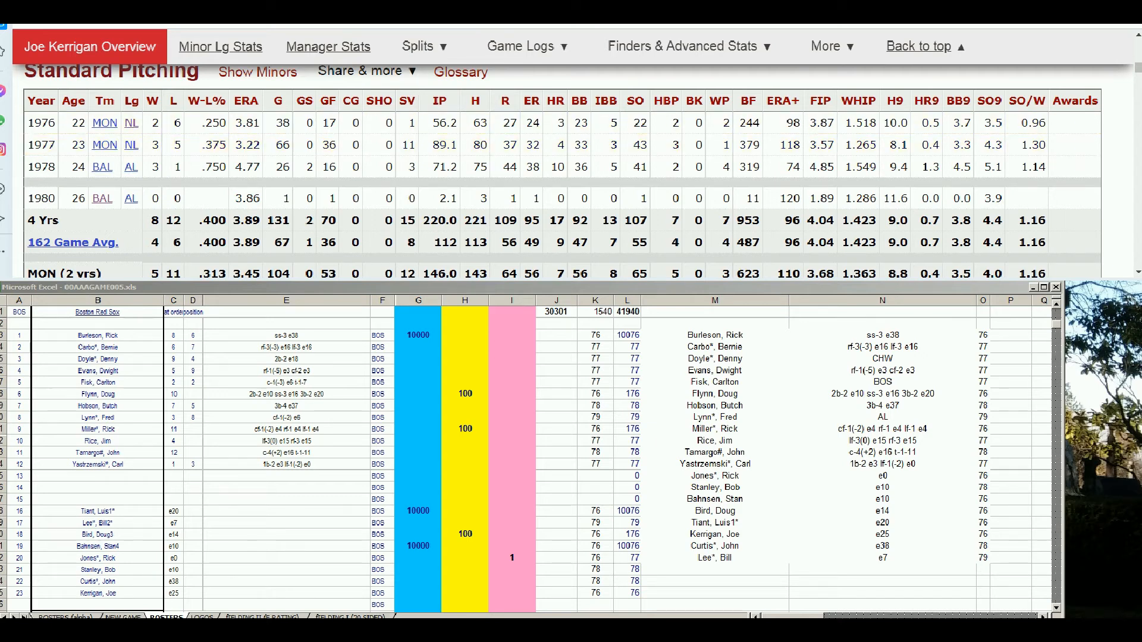
- Switch to the 1977_bbr.pdf roster list and examine the Montreal Expos pitchers under National League
key("ctrl+Tab")
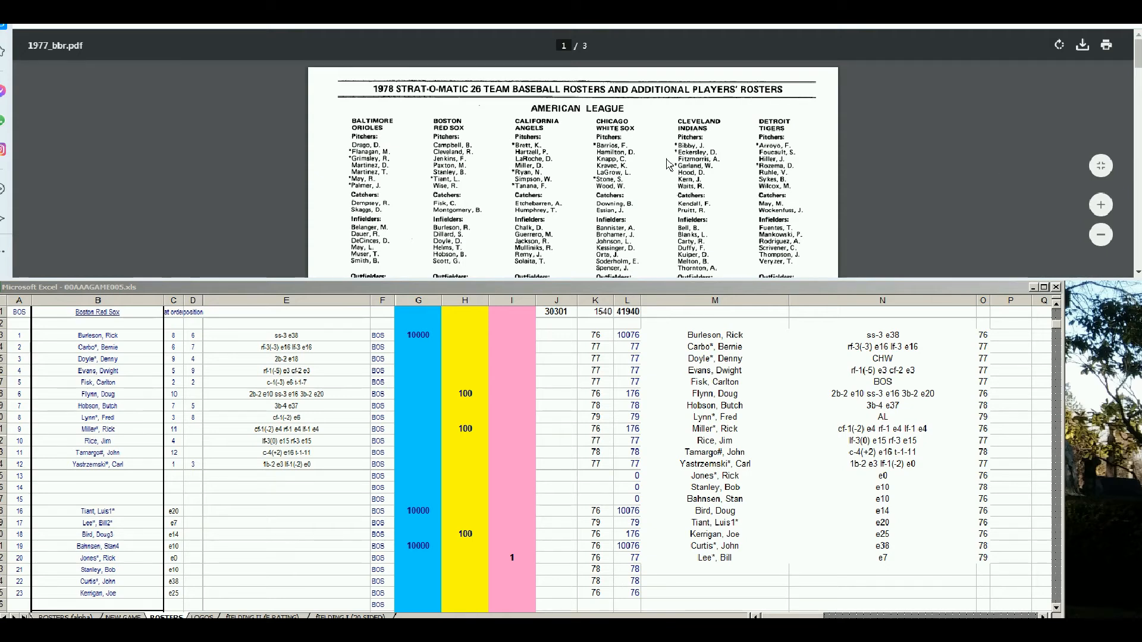
left_click_drag(1137, 66, 1137, 138)
left_click(1138, 272)
left_click(1138, 272)
left_click(1137, 272)
left_click(1138, 272)
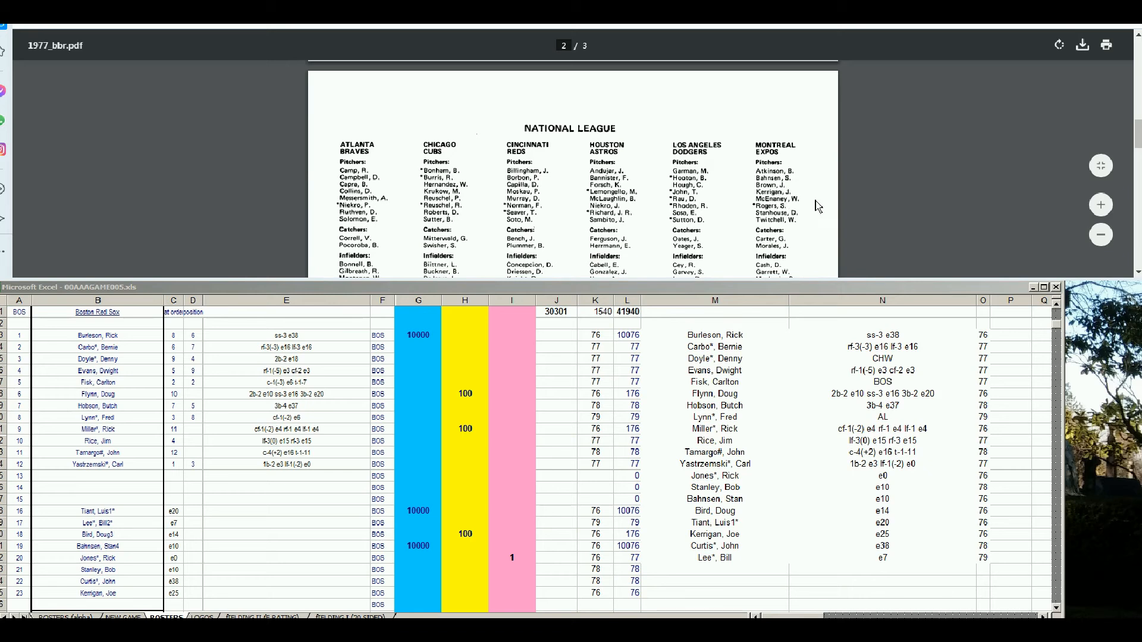
left_click(418, 522)
left_click(413, 580)
key("Down")
type("10000")
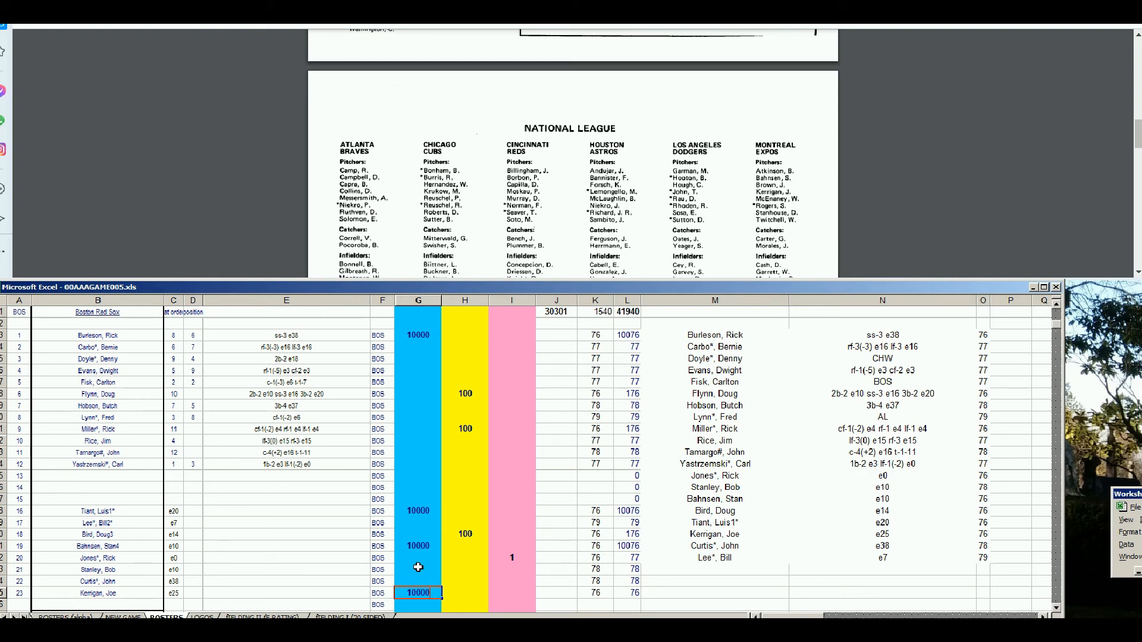
key("Return")
- Review the 10000 entries down blue column G, from Rick Burleson's row to Joe Kerrigan's row
left_click(417, 336)
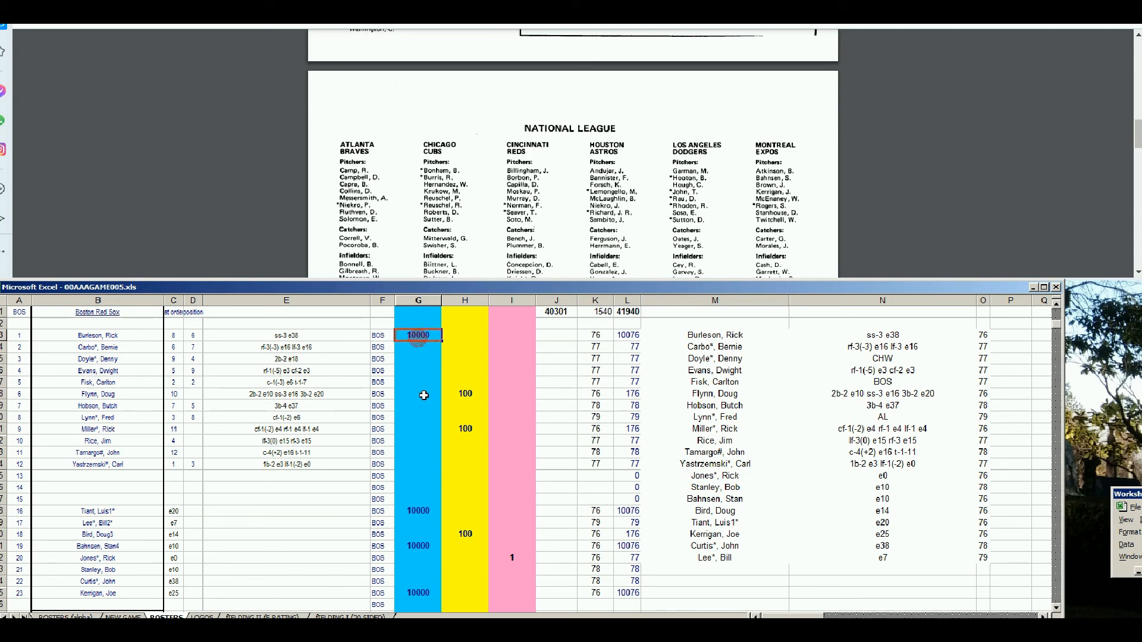
key("Down")
key("Down")
key("Down")
key("Down")
key("Down")
key("Down")
key("Down")
key("Down")
key("Down")
key("Down")
key("Down")
key("Down")
key("Down")
key("Down")
key("Down")
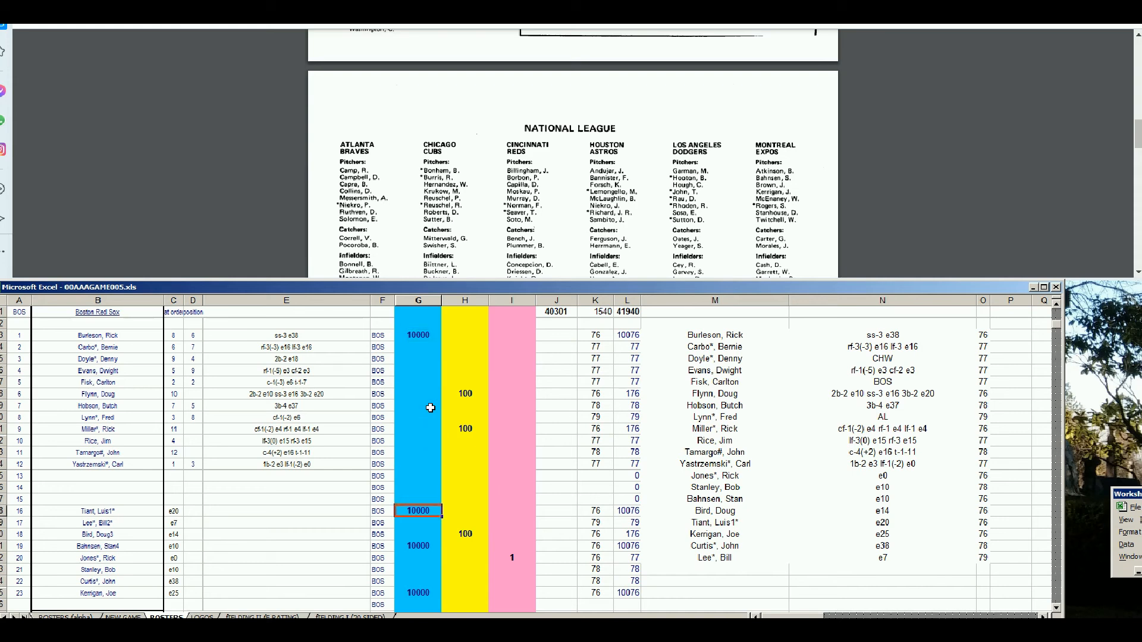
key("Down")
key("Down")
key("Down")
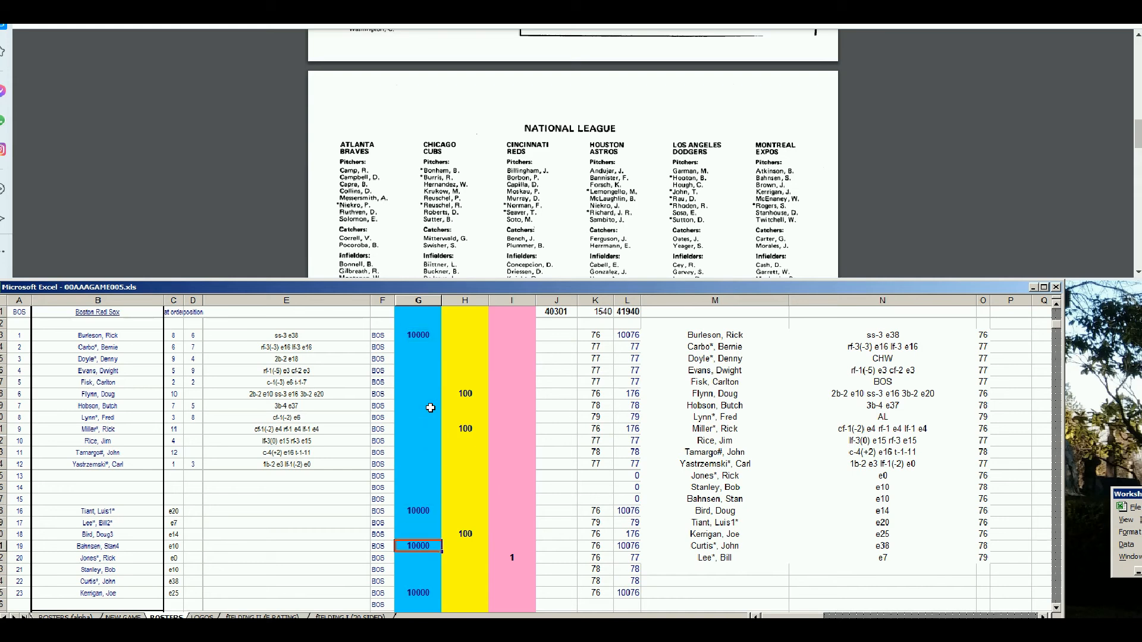
key("Down")
key("Down")
key("Down")
key("Down")
key("Up")
key("Up")
key("Up")
key("Up")
key("Down")
key("Down")
key("Down")
key("Down")
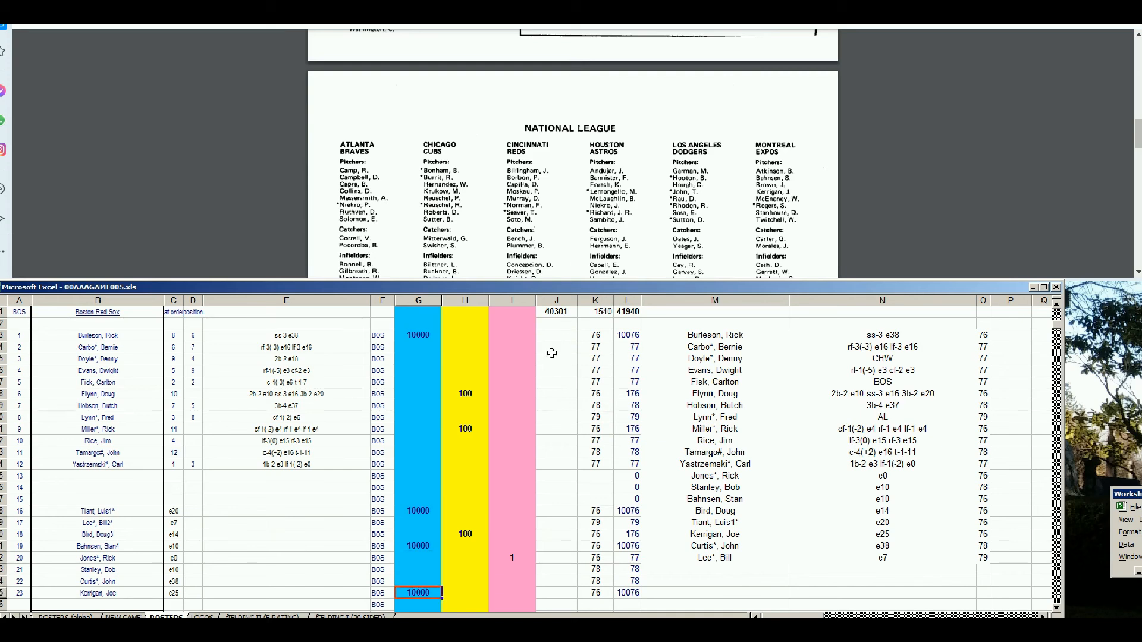
left_click(479, 479)
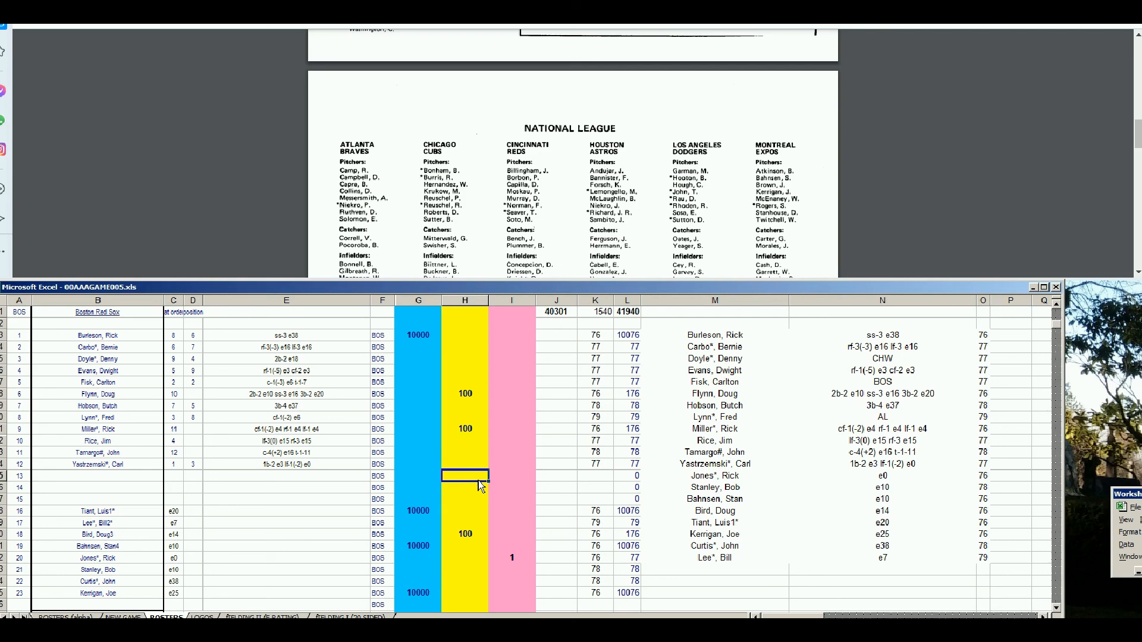